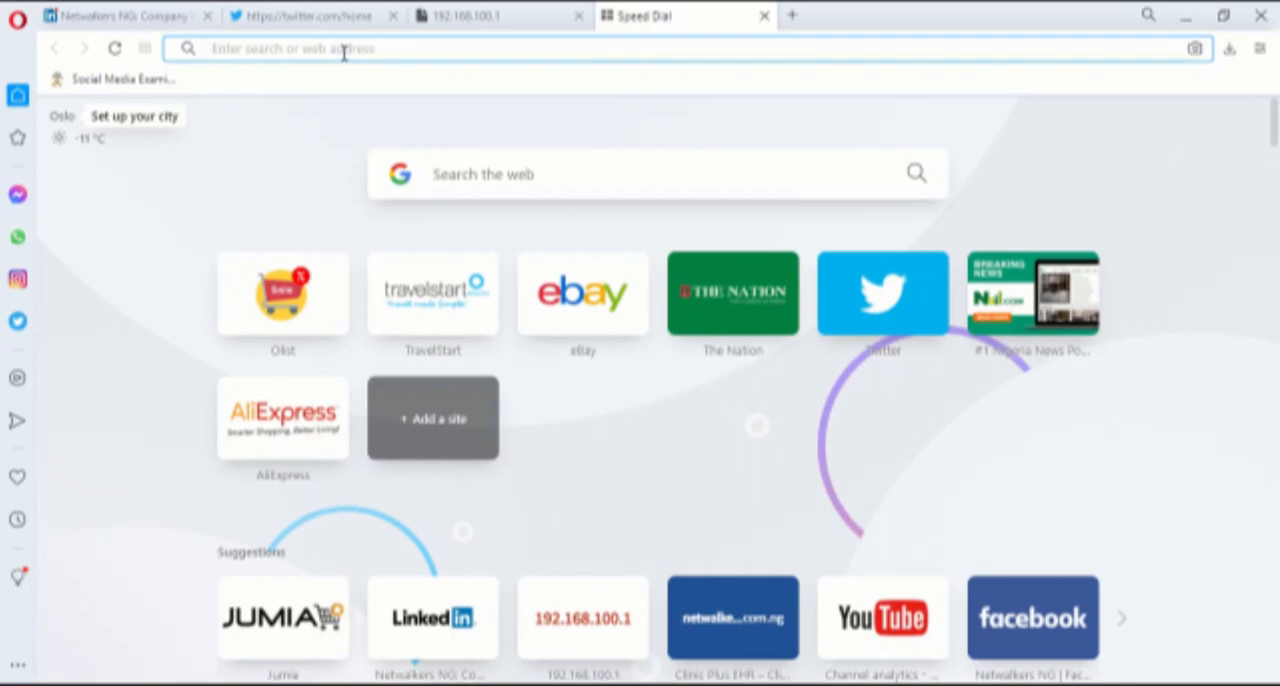
Open the Google My Business site at business.google.com
{"action": "type", "text": "bus"}
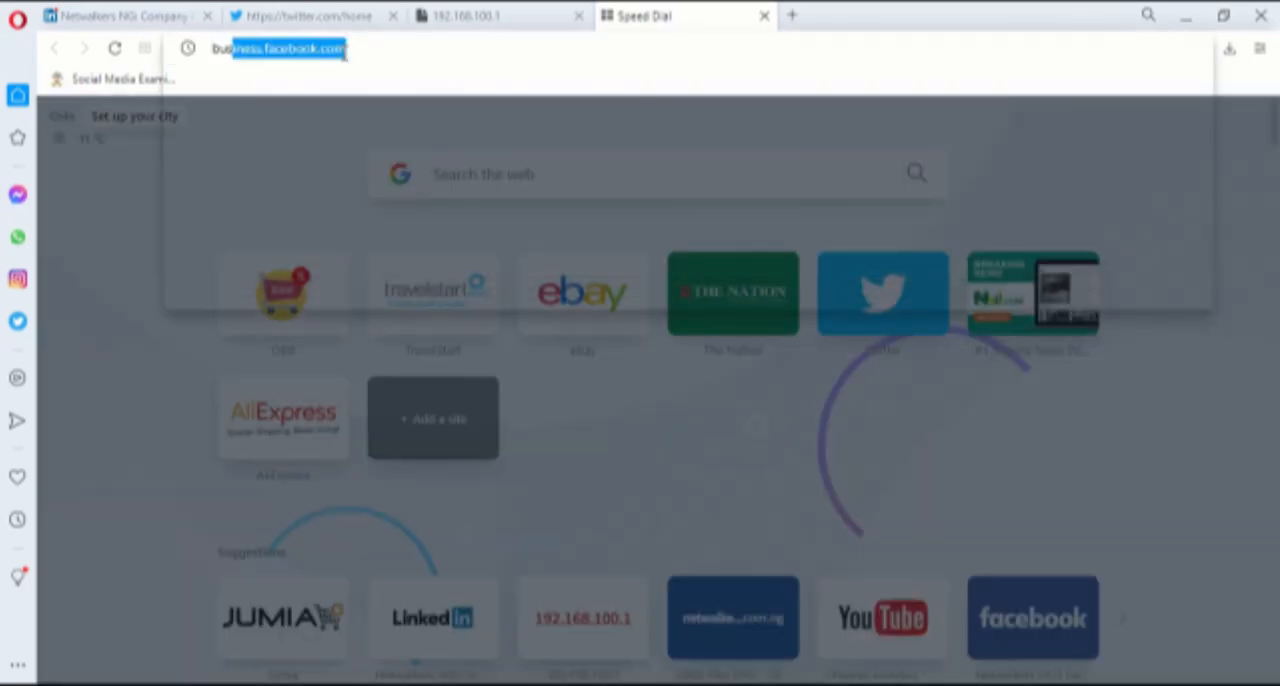
{"action": "type", "text": "iness.google"}
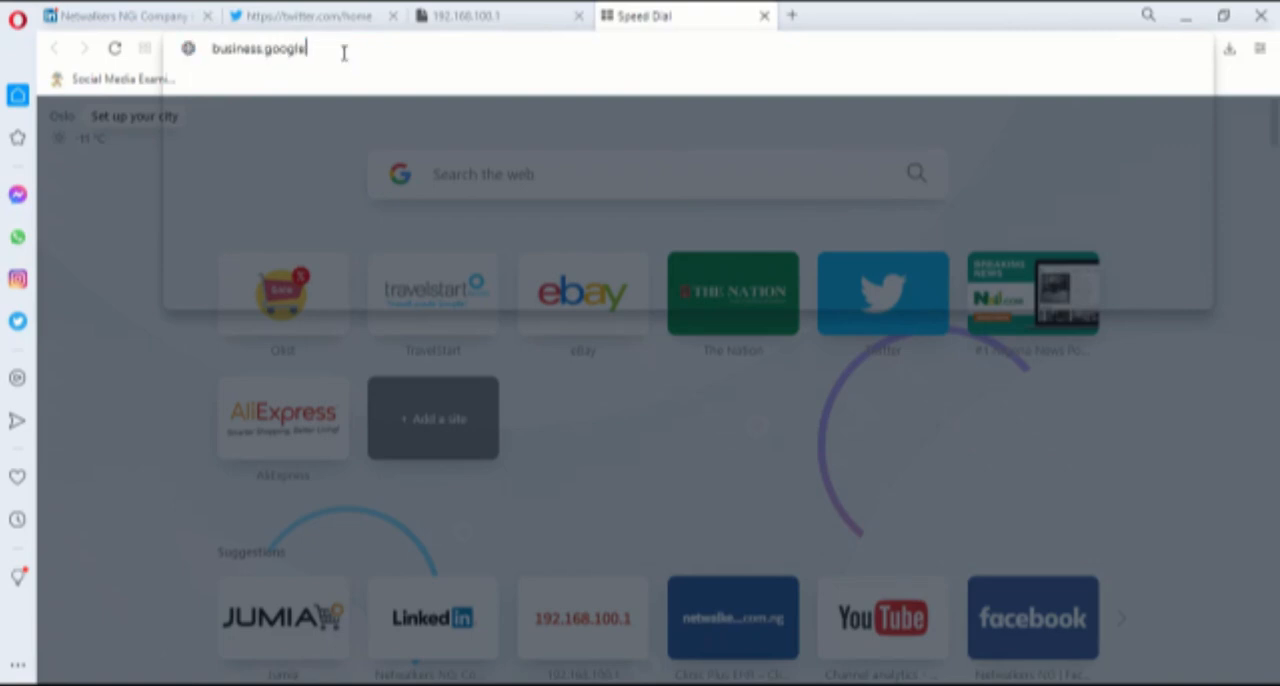
{"action": "key", "text": "Return"}
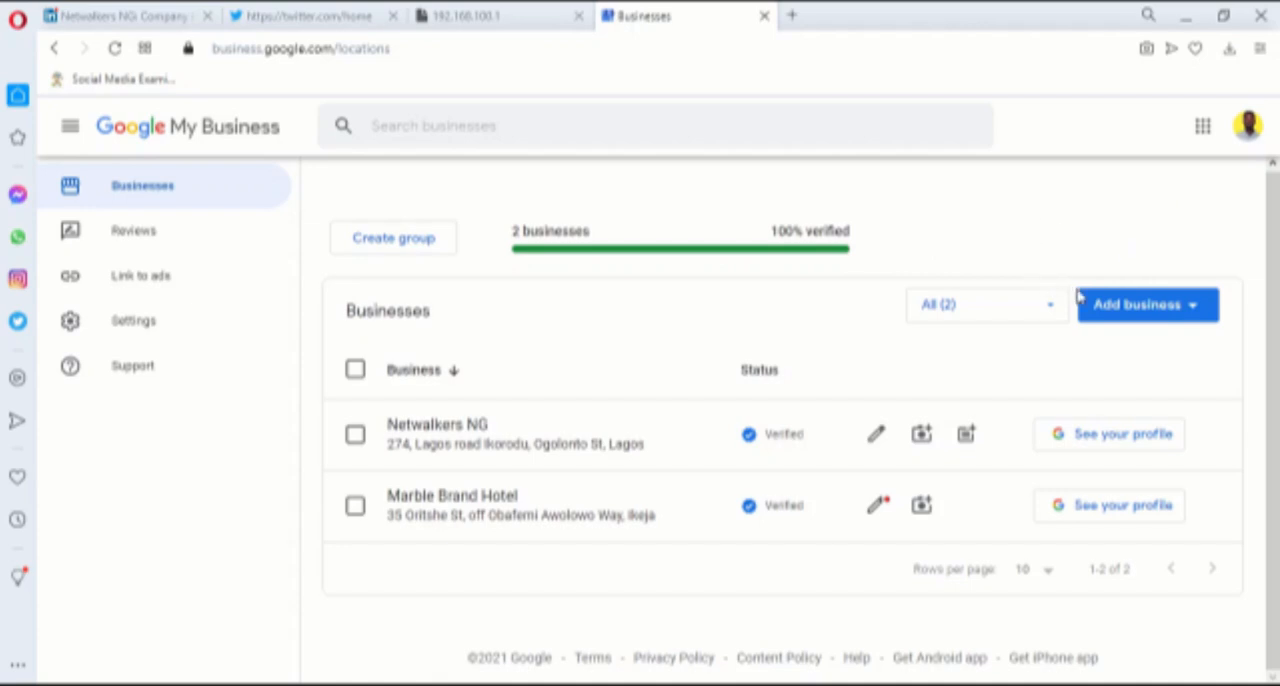
Start adding a single business and create it with the name Test Hospitals
{"action": "left_click", "coordinate": [1118, 308]}
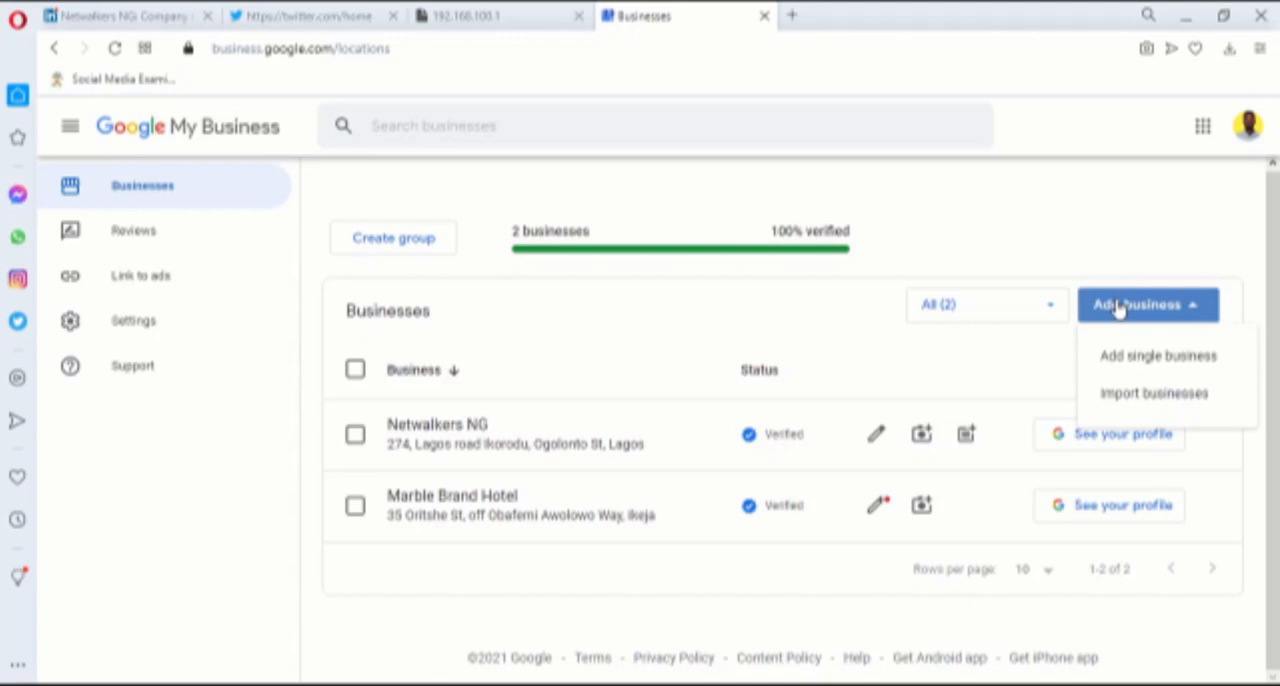
{"action": "left_click", "coordinate": [1130, 367]}
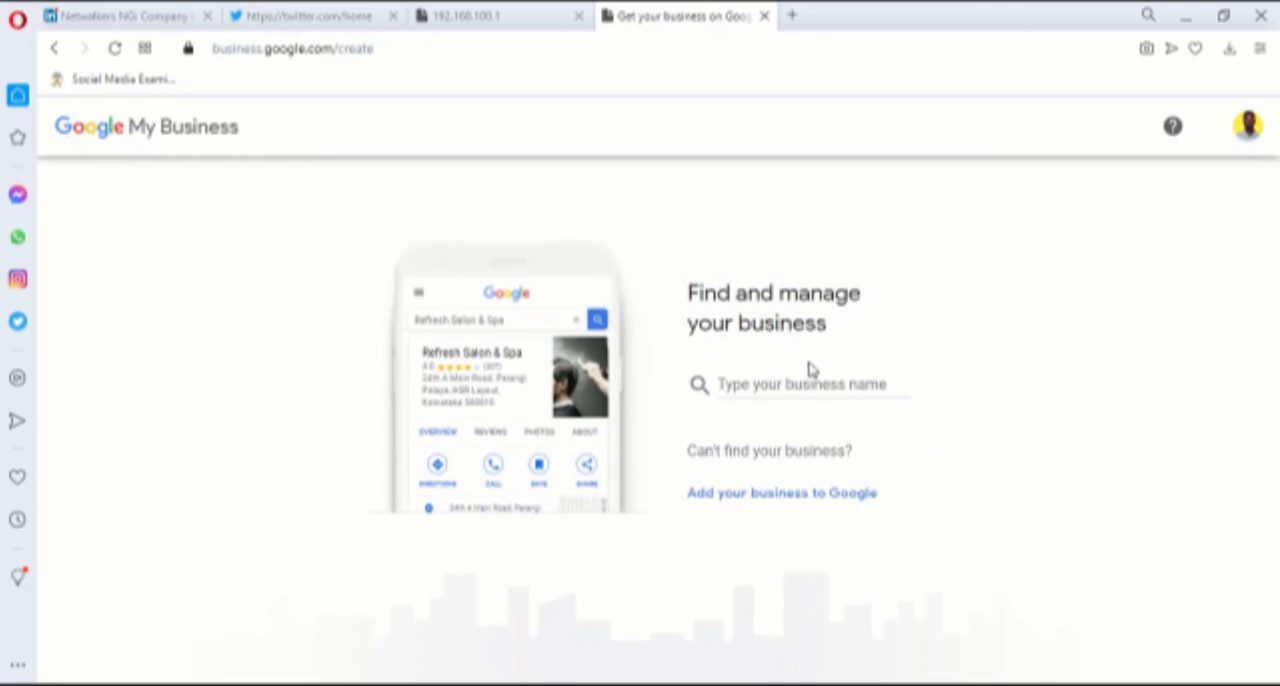
{"action": "left_click", "coordinate": [793, 382]}
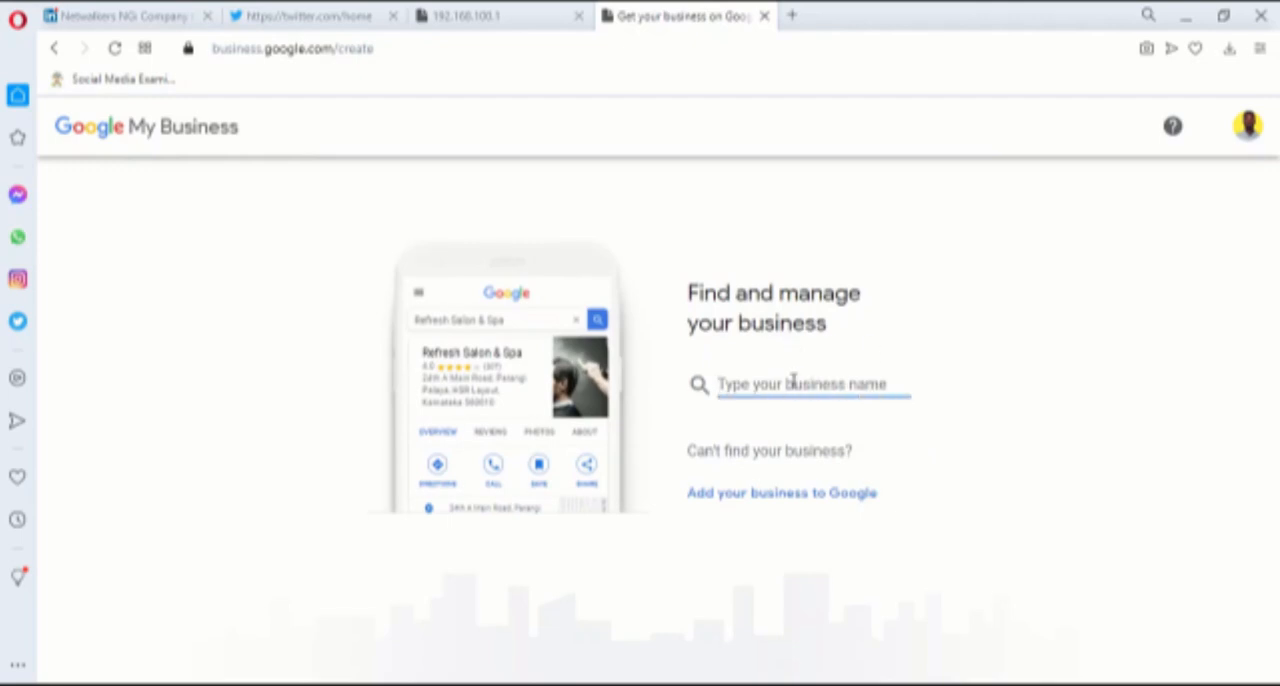
{"action": "type", "text": "Test H"}
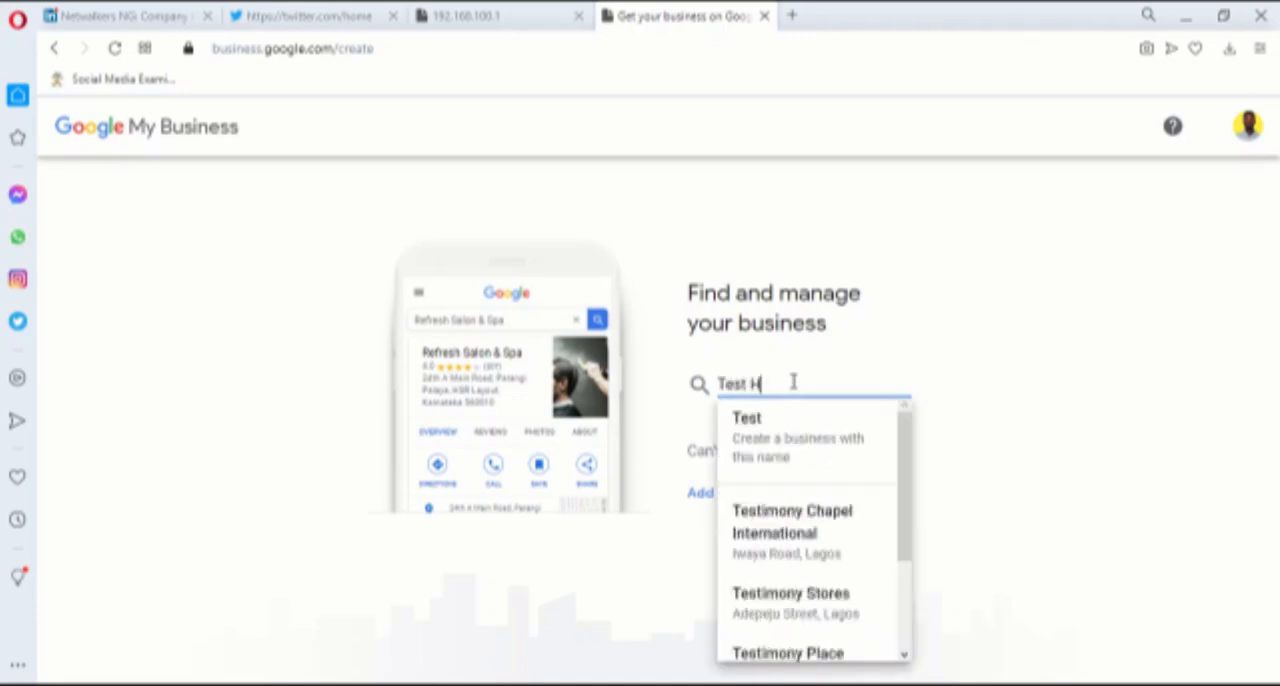
{"action": "type", "text": "ospitals"}
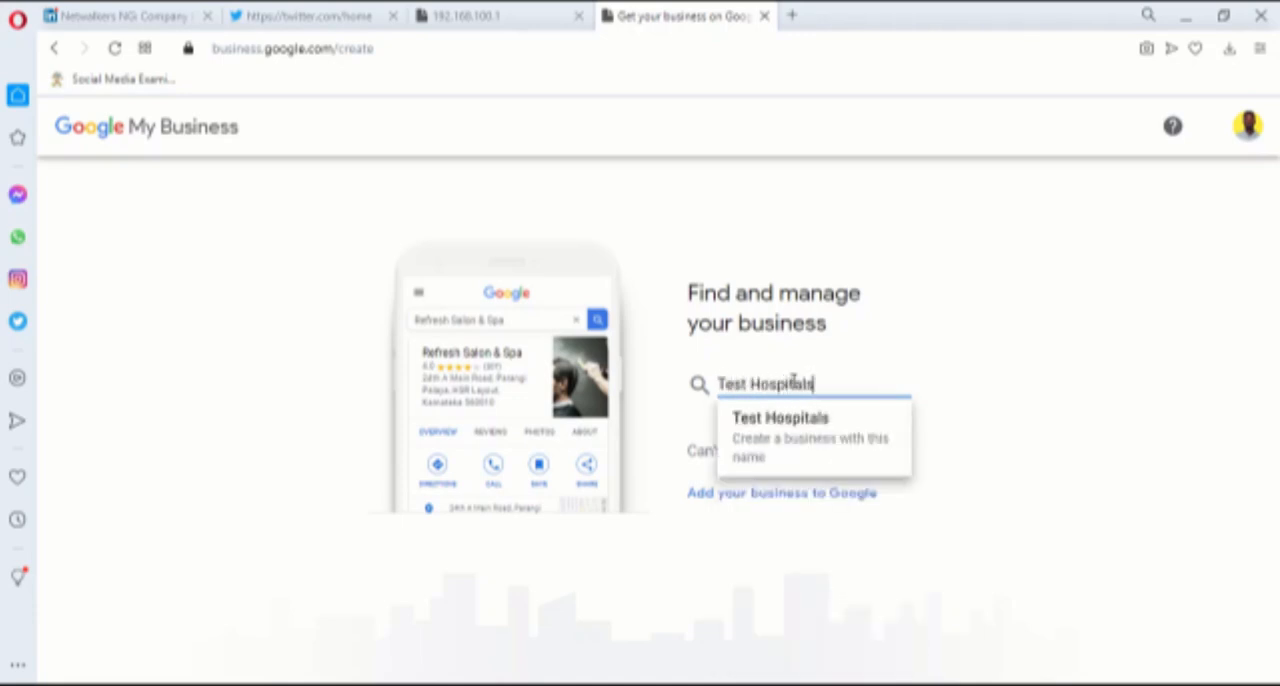
{"action": "left_click", "coordinate": [780, 425]}
{"action": "left_click", "coordinate": [490, 477]}
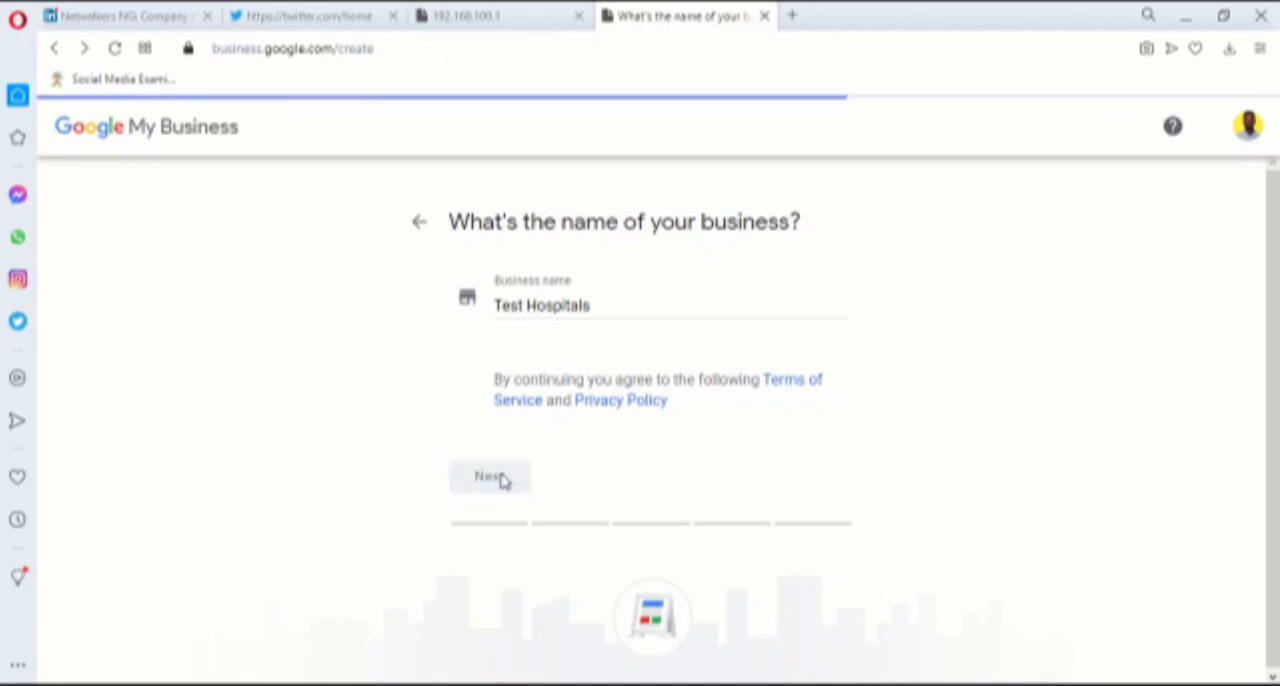
Set the business category to Hospital and choose Yes for adding a location customers can visit
{"action": "left_click", "coordinate": [532, 388]}
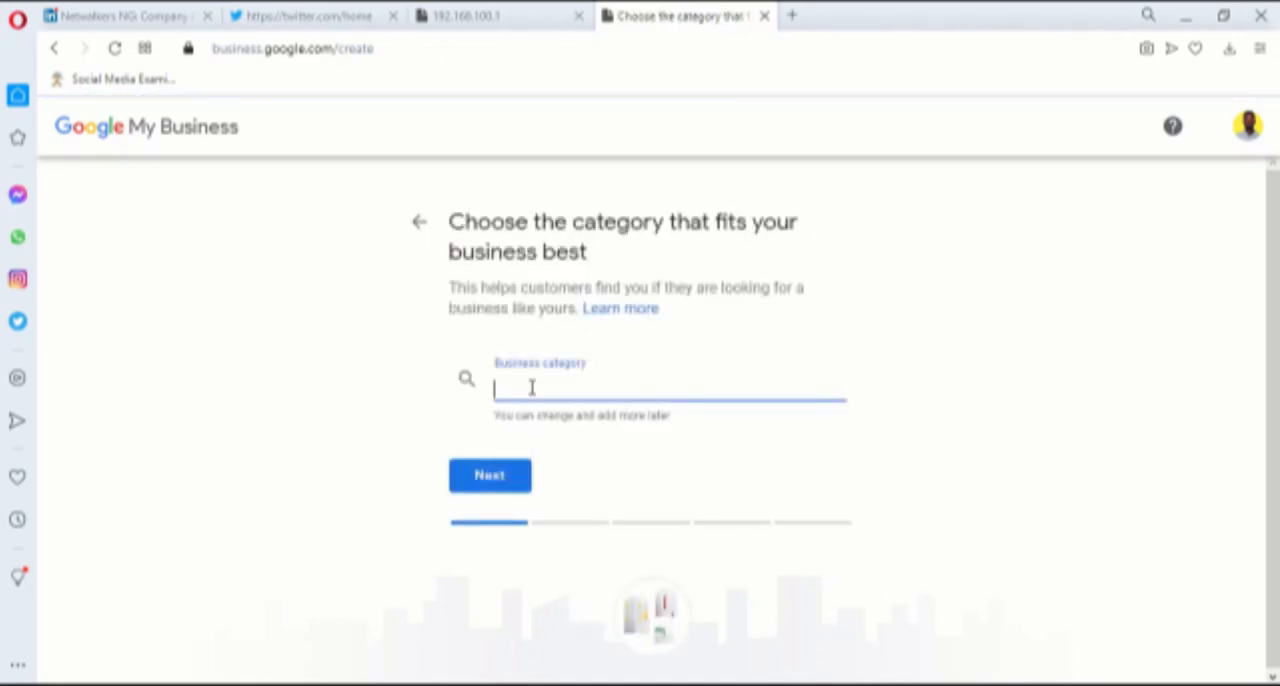
{"action": "type", "text": "hospital"}
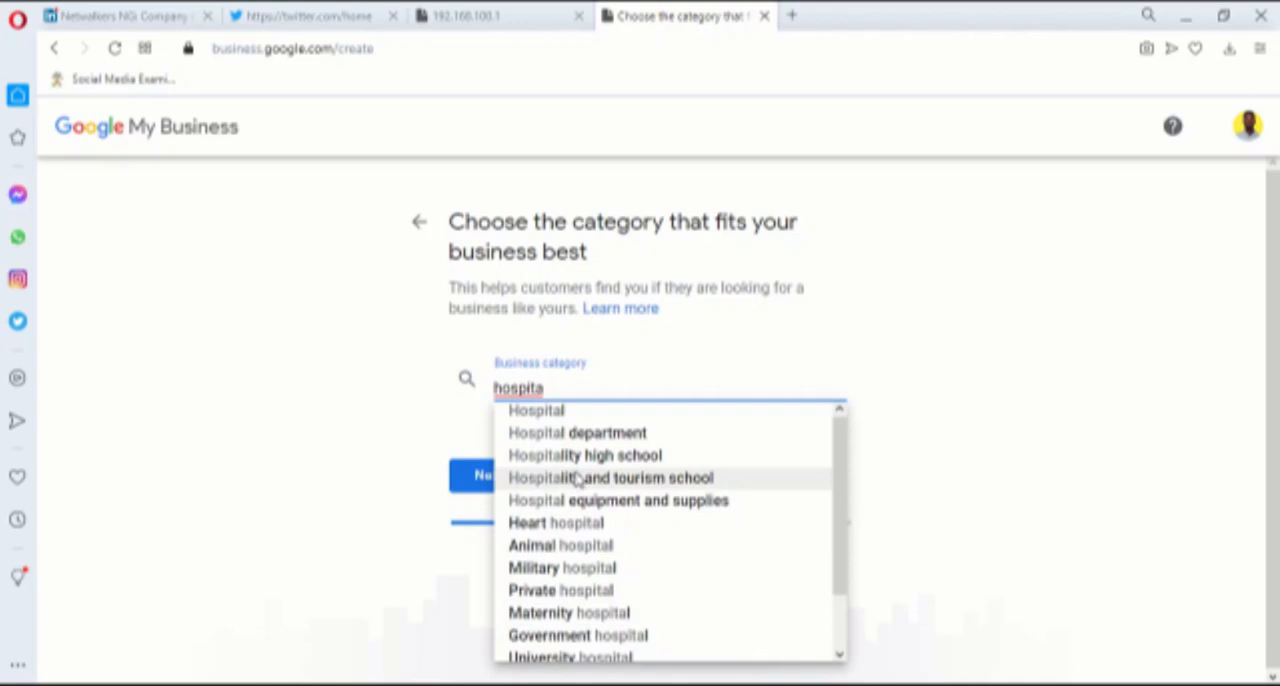
{"action": "left_click", "coordinate": [548, 414]}
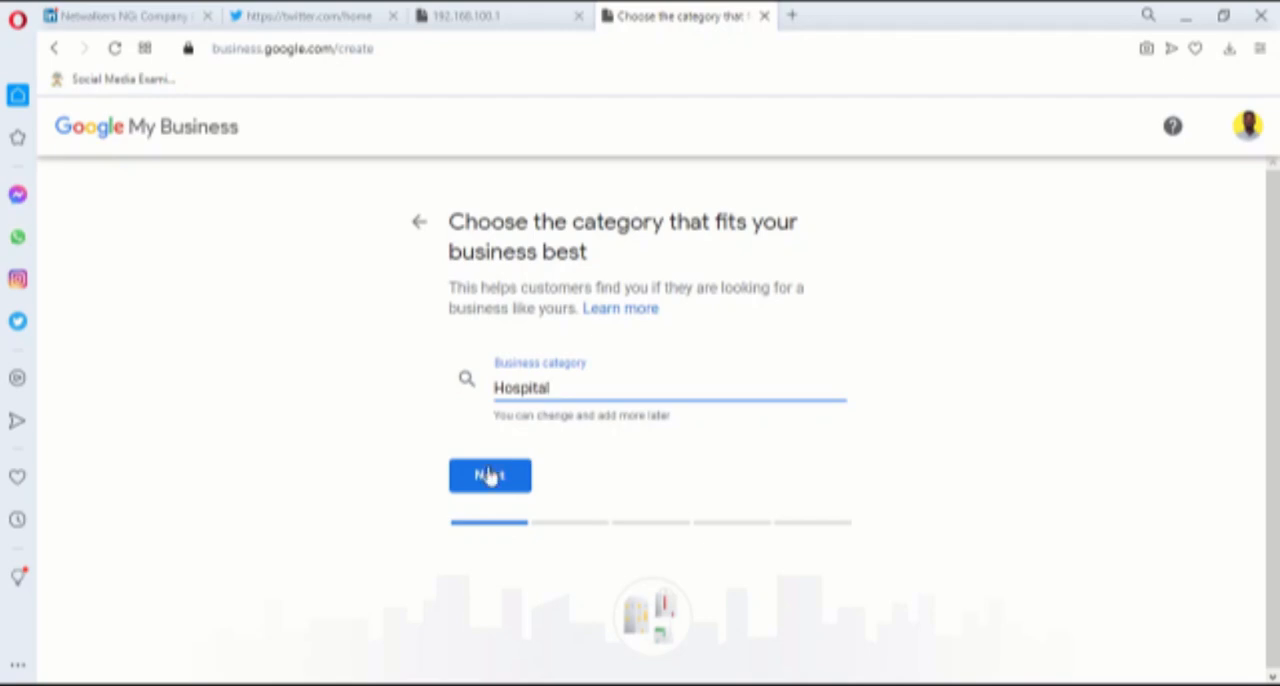
{"action": "left_click", "coordinate": [512, 488]}
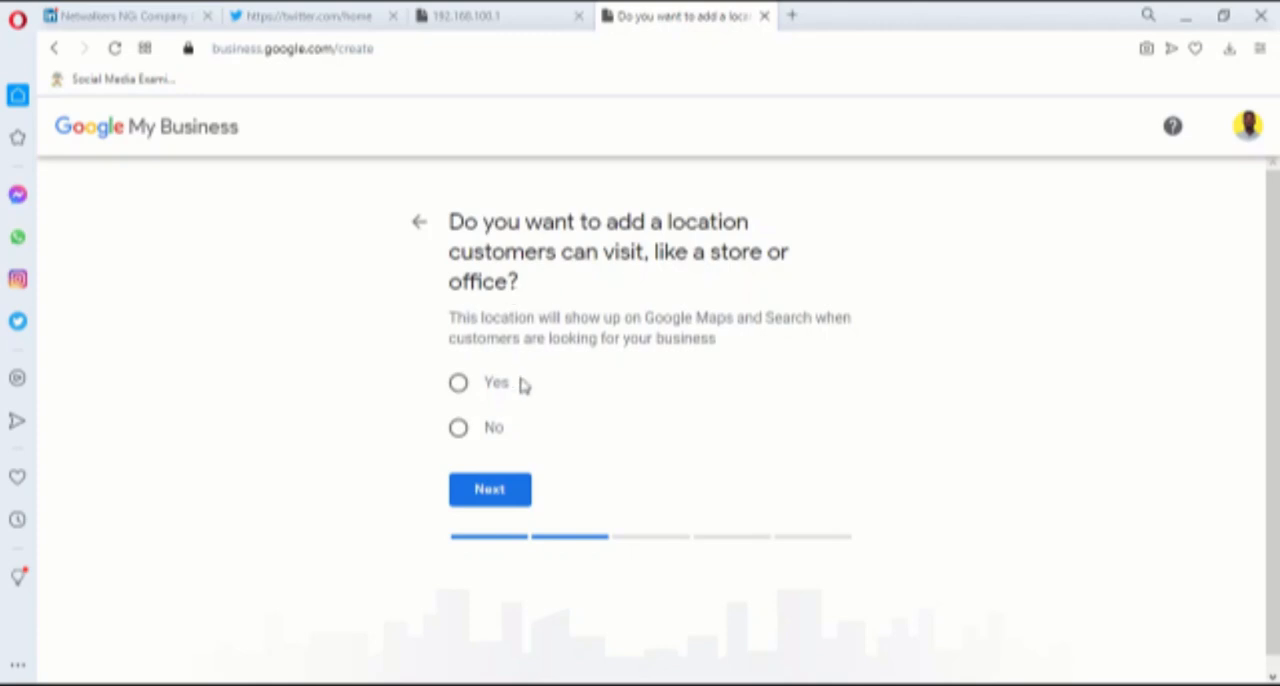
{"action": "left_click", "coordinate": [461, 387]}
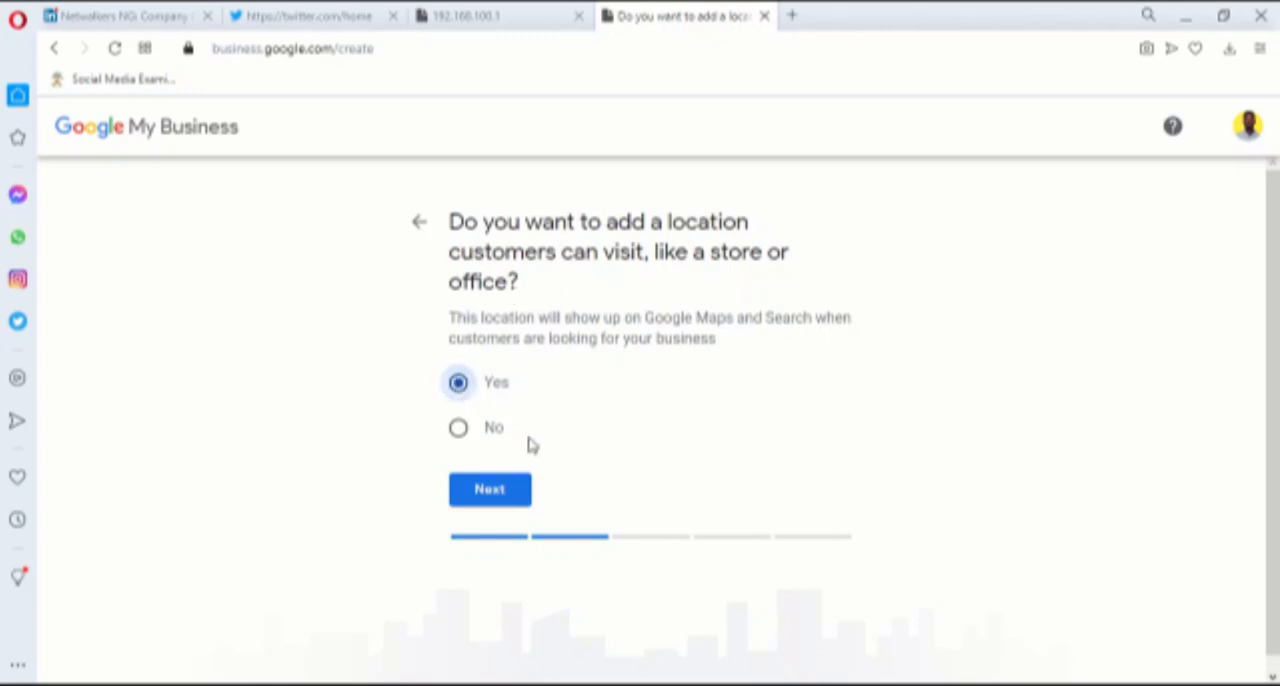
{"action": "left_click", "coordinate": [515, 489]}
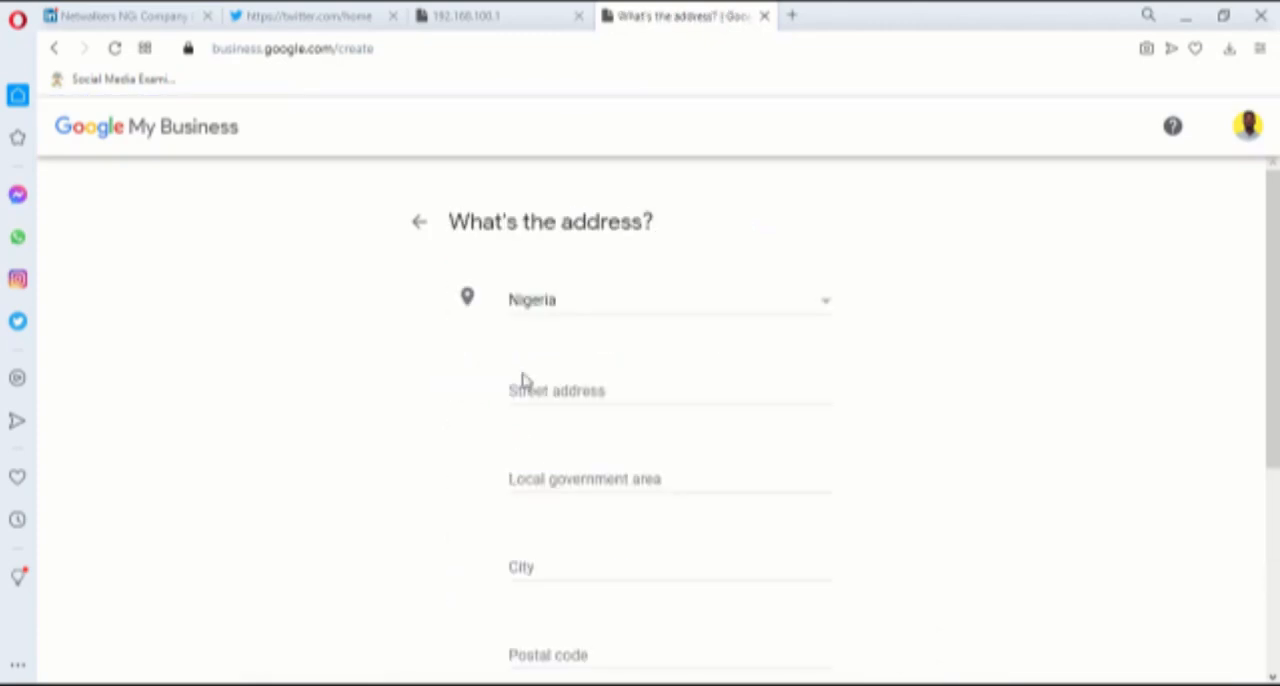
Enter the business's street address, keeping Nigeria as the country
{"action": "left_click", "coordinate": [574, 396]}
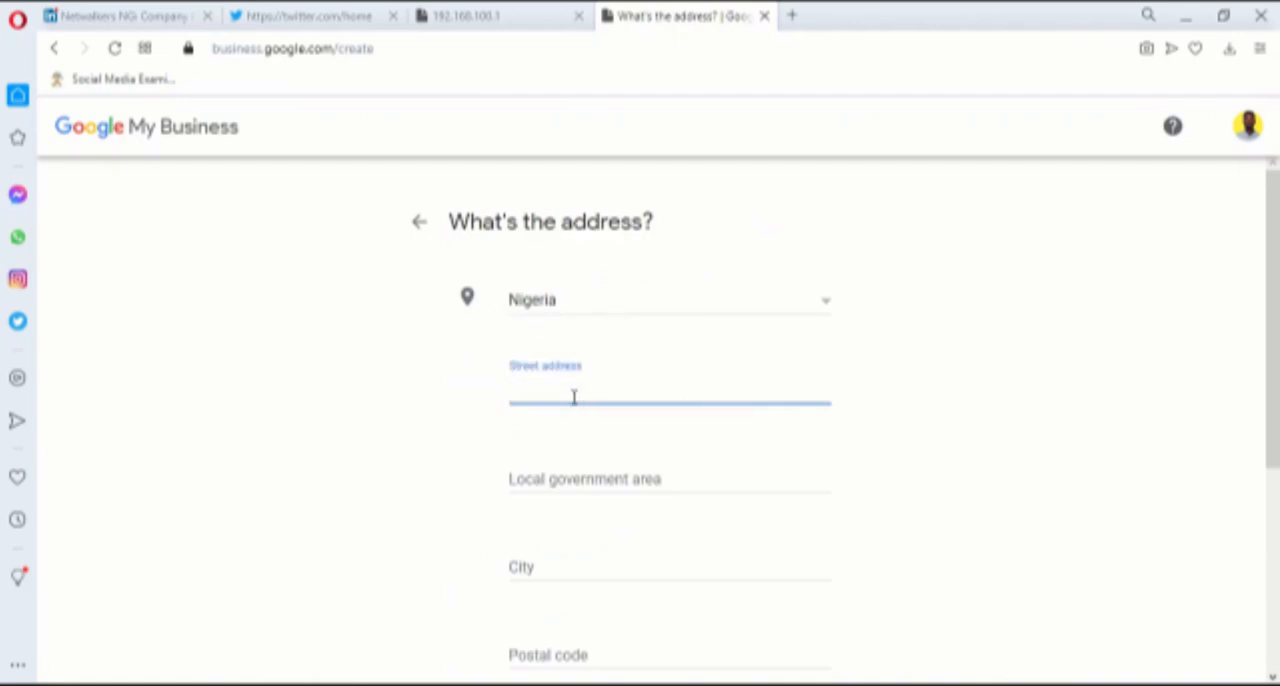
{"action": "type", "text": "11 b"}
{"action": "key", "text": "BackSpace"}
{"action": "key", "text": "BackSpace"}
{"action": "key", "text": "BackSpace"}
{"action": "key", "text": "BackSpace"}
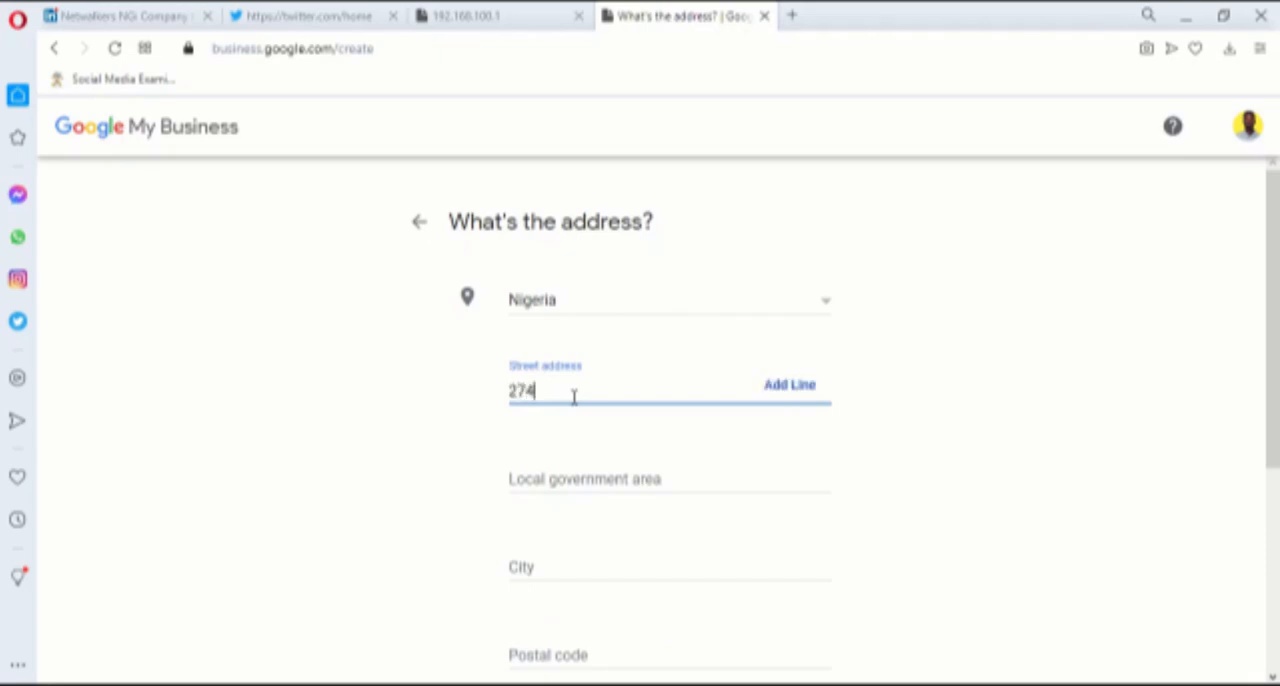
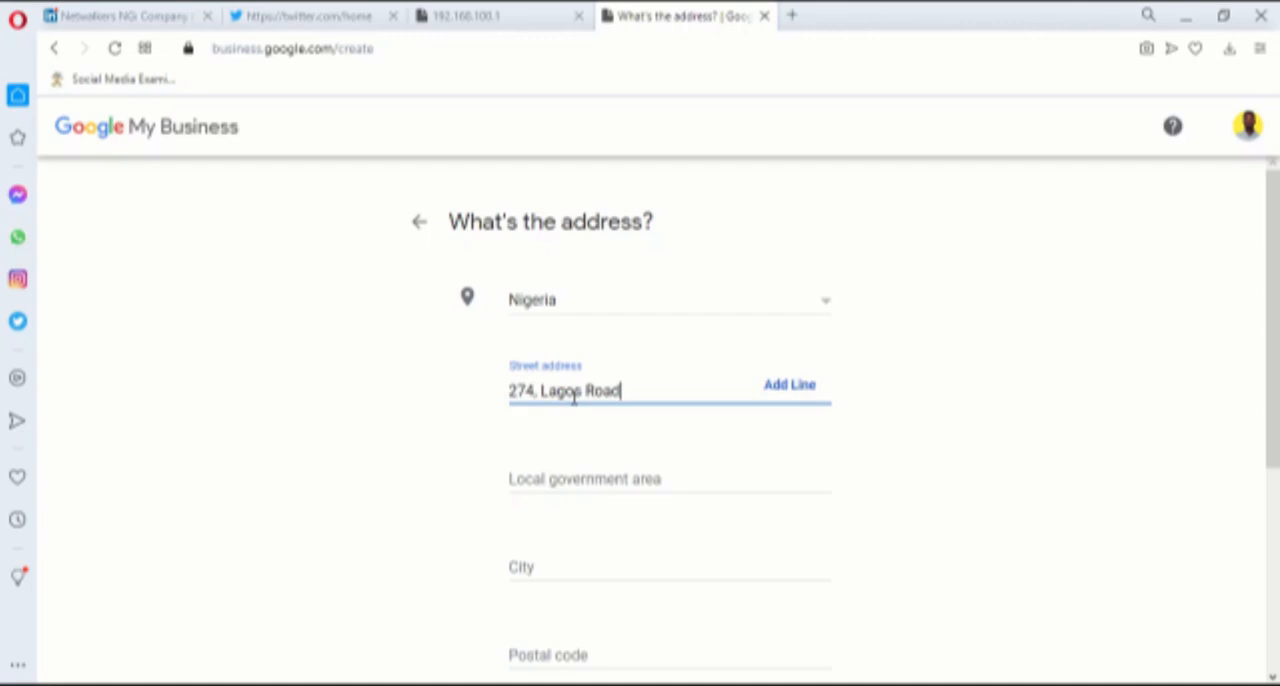
Fill in the local government area and the city of the business address
{"action": "left_click", "coordinate": [623, 484]}
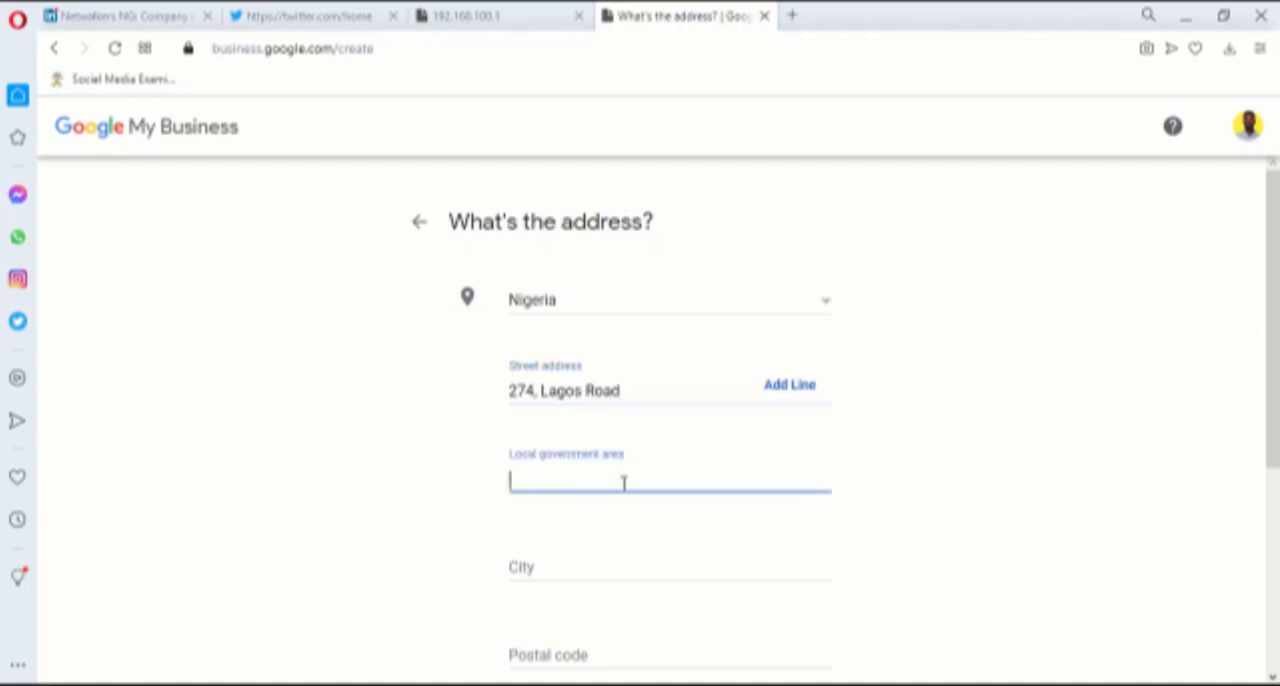
{"action": "type", "text": "Ikorodu"}
{"action": "left_click", "coordinate": [563, 560]}
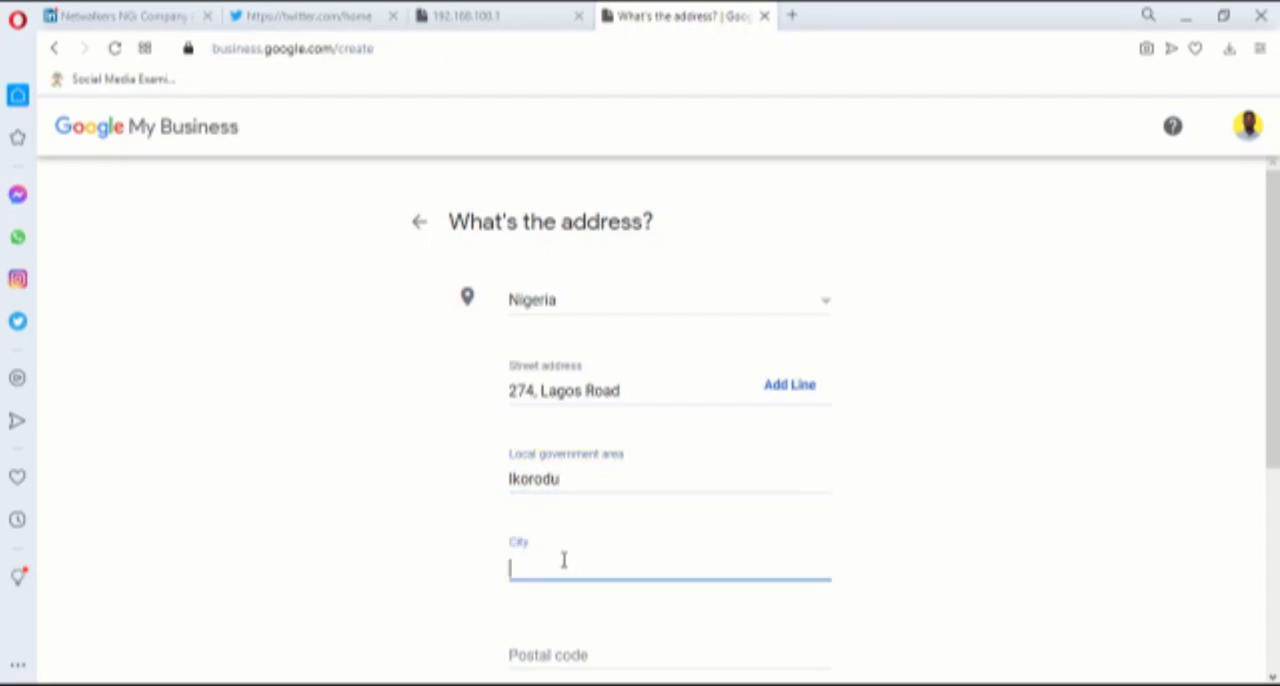
{"action": "type", "text": "Ogolonto Ikorodu"}
Select Lagos as the state, leave the postal code empty and submit the address
{"action": "scroll", "coordinate": [564, 560], "scroll_direction": "down", "scroll_amount": 3}
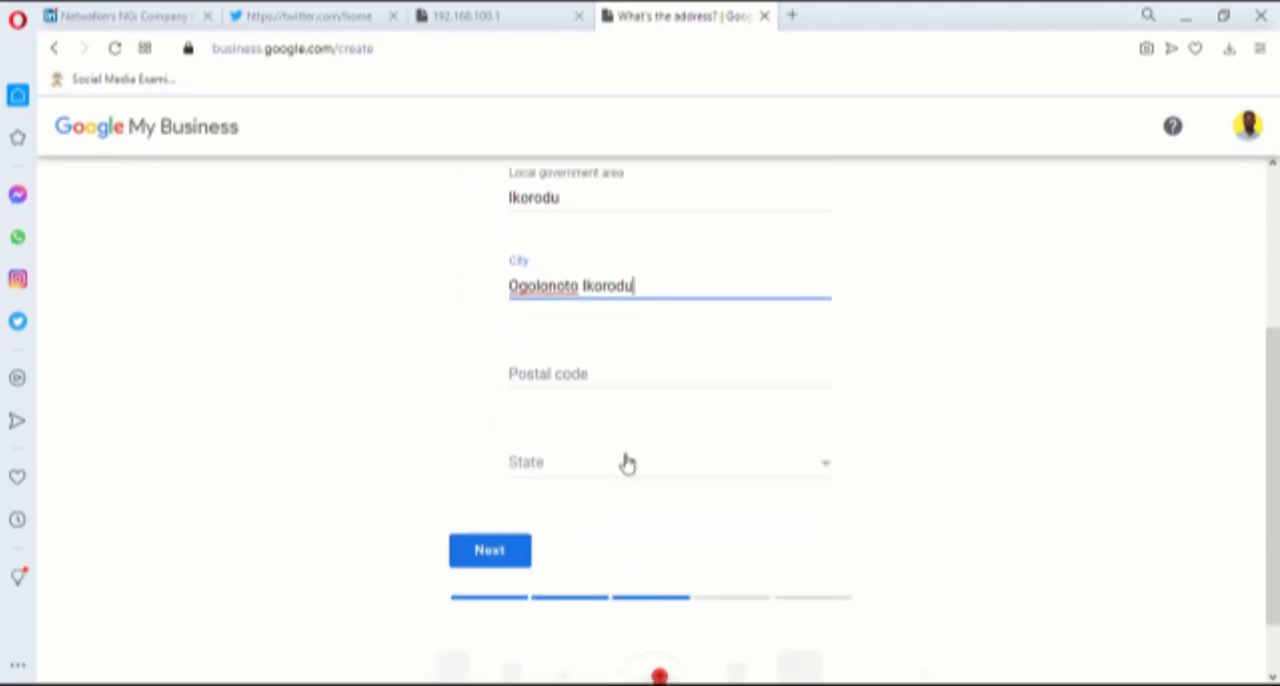
{"action": "left_click", "coordinate": [624, 458]}
{"action": "key", "text": "l"}
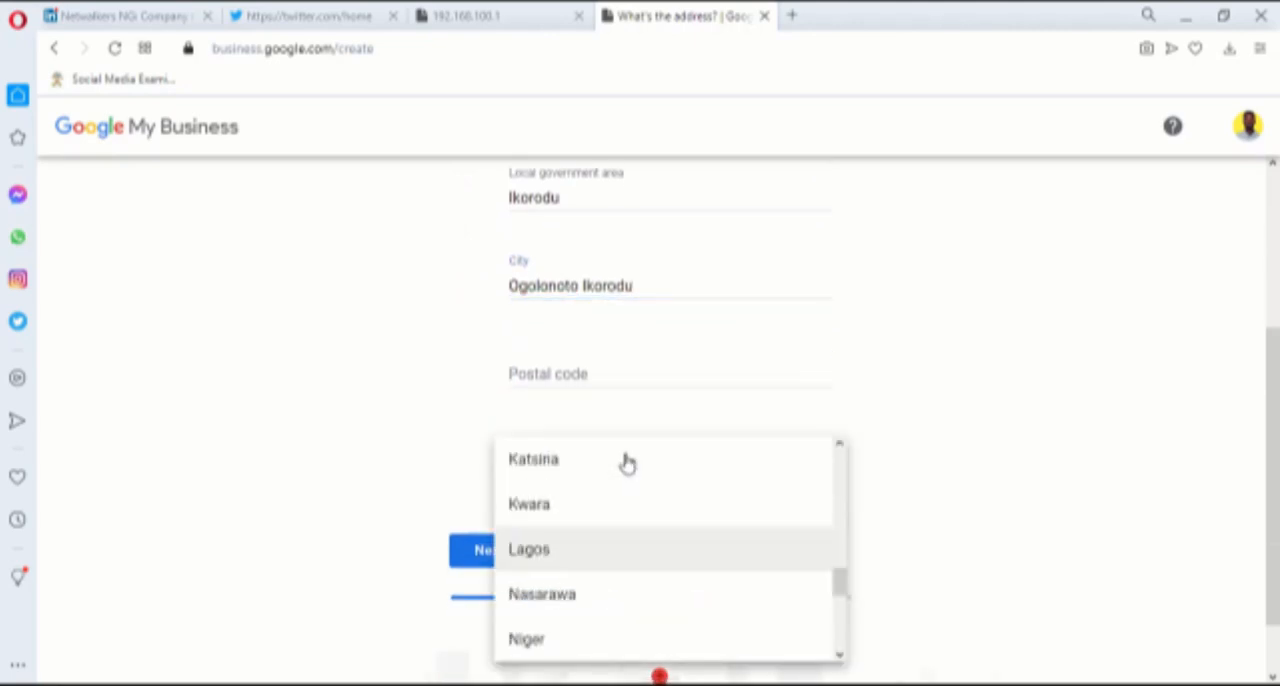
{"action": "left_click", "coordinate": [580, 550]}
{"action": "left_click", "coordinate": [503, 555]}
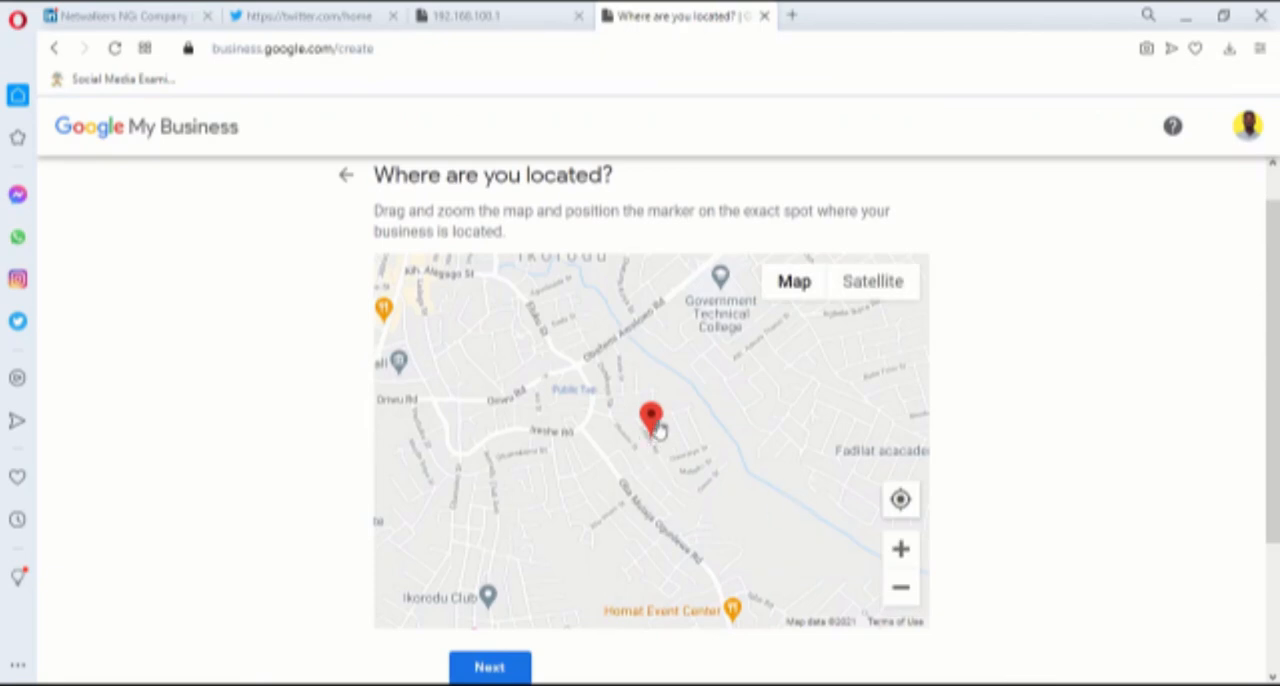
Place the map marker on the road just north of Douglo Computers and specify that customers are not served outside this location
{"action": "scroll", "coordinate": [1020, 443], "scroll_direction": "down", "scroll_amount": 1}
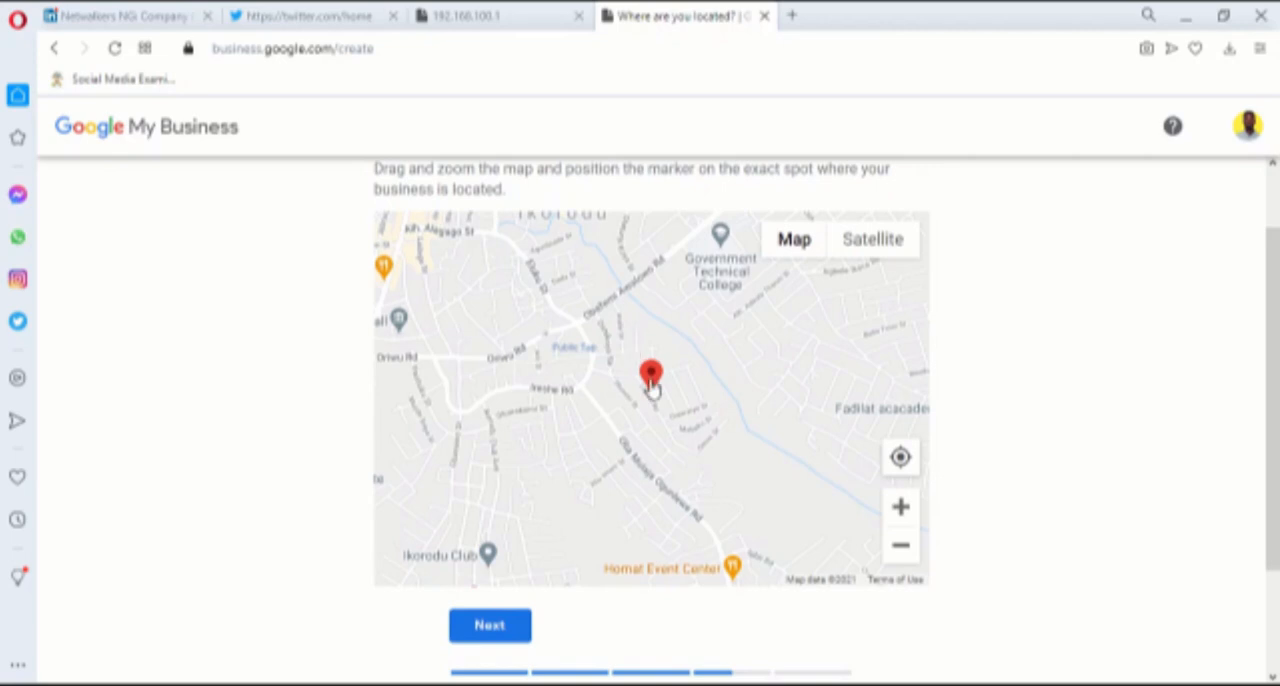
{"action": "mouse_move", "coordinate": [654, 390]}
{"action": "left_mouse_down"}
{"action": "mouse_move", "coordinate": [614, 364]}
{"action": "mouse_move", "coordinate": [645, 382]}
{"action": "left_mouse_up"}
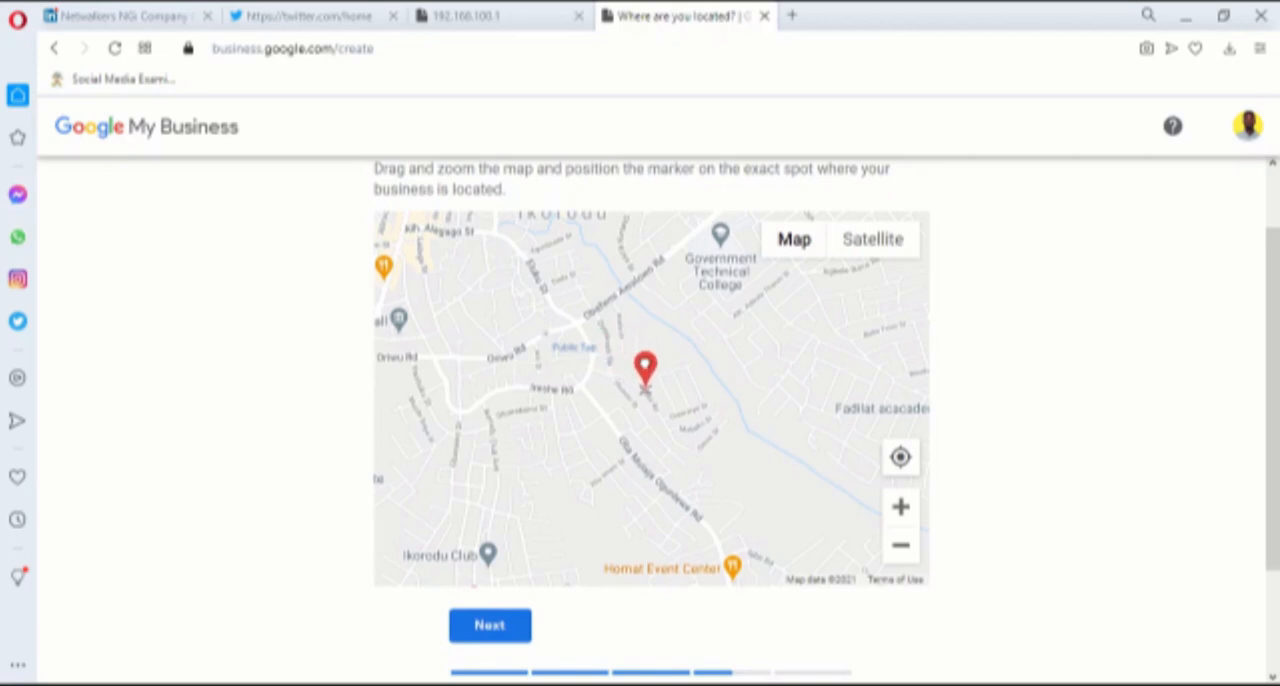
{"action": "left_click", "coordinate": [901, 509]}
{"action": "left_click", "coordinate": [901, 509]}
{"action": "left_click", "coordinate": [901, 509]}
{"action": "left_click", "coordinate": [901, 509]}
{"action": "left_click", "coordinate": [901, 509]}
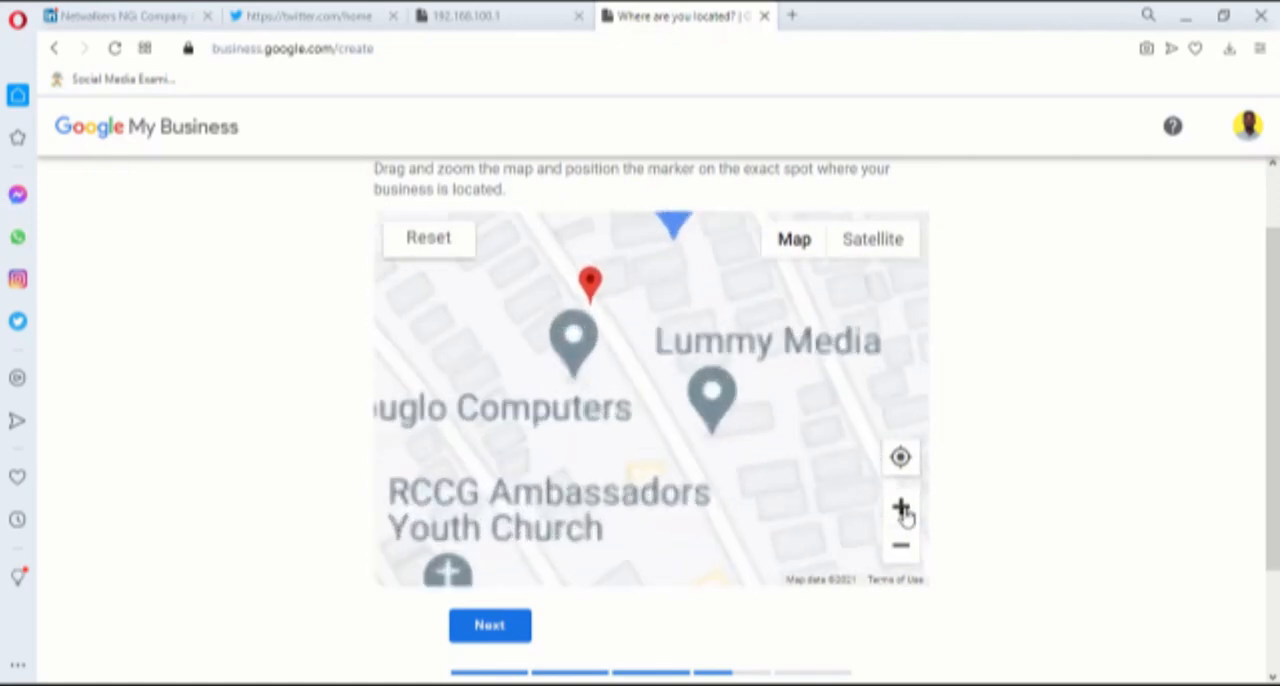
{"action": "left_click_drag", "start_coordinate": [560, 242], "coordinate": [558, 329]}
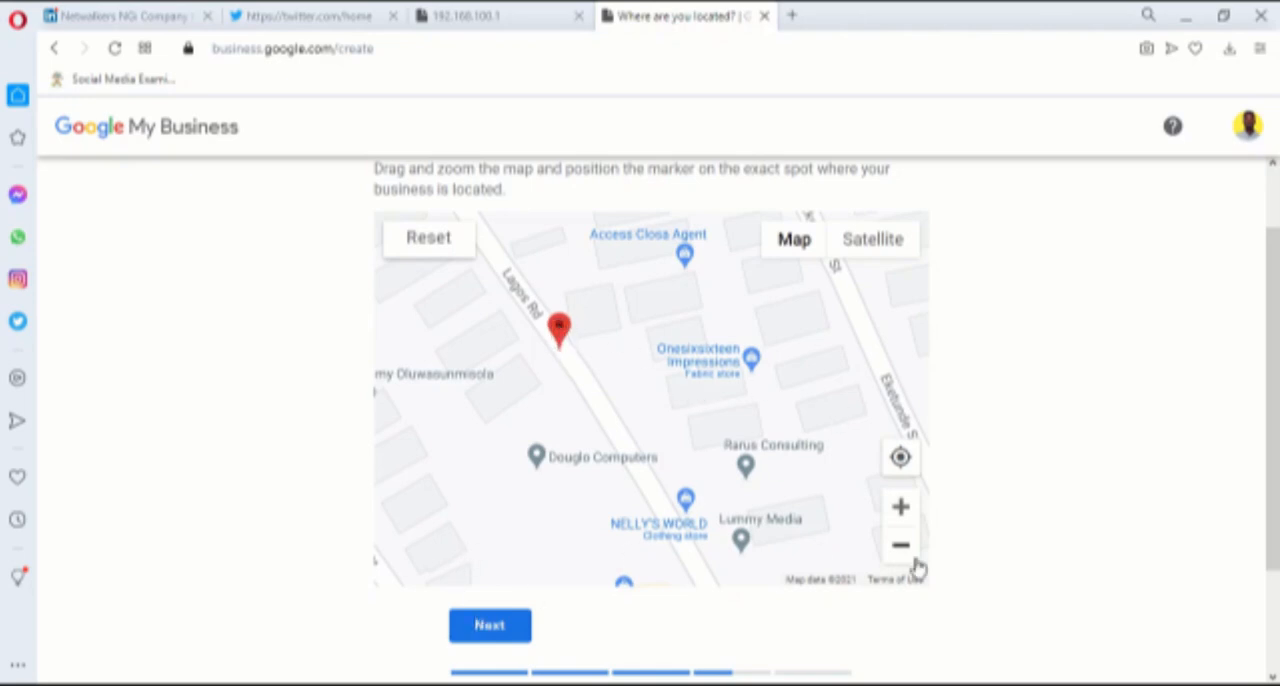
{"action": "scroll", "coordinate": [914, 563], "scroll_direction": "down", "scroll_amount": 2}
{"action": "left_click", "coordinate": [490, 474]}
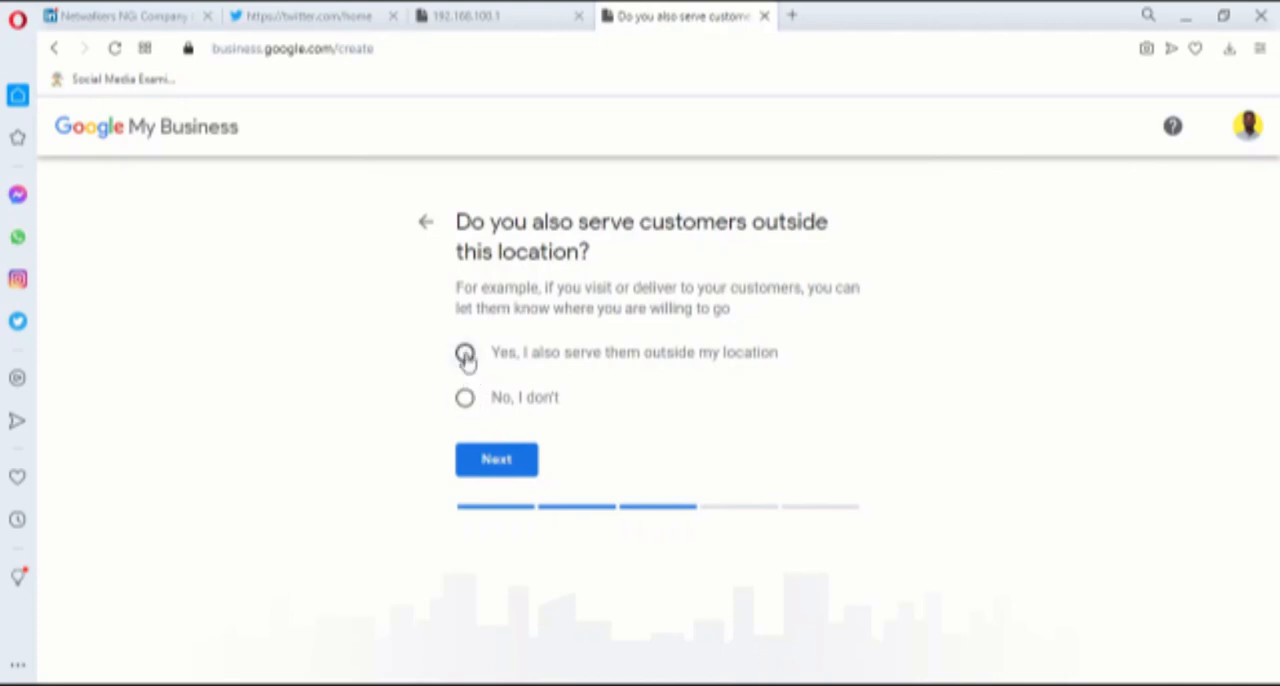
{"action": "left_click", "coordinate": [465, 399]}
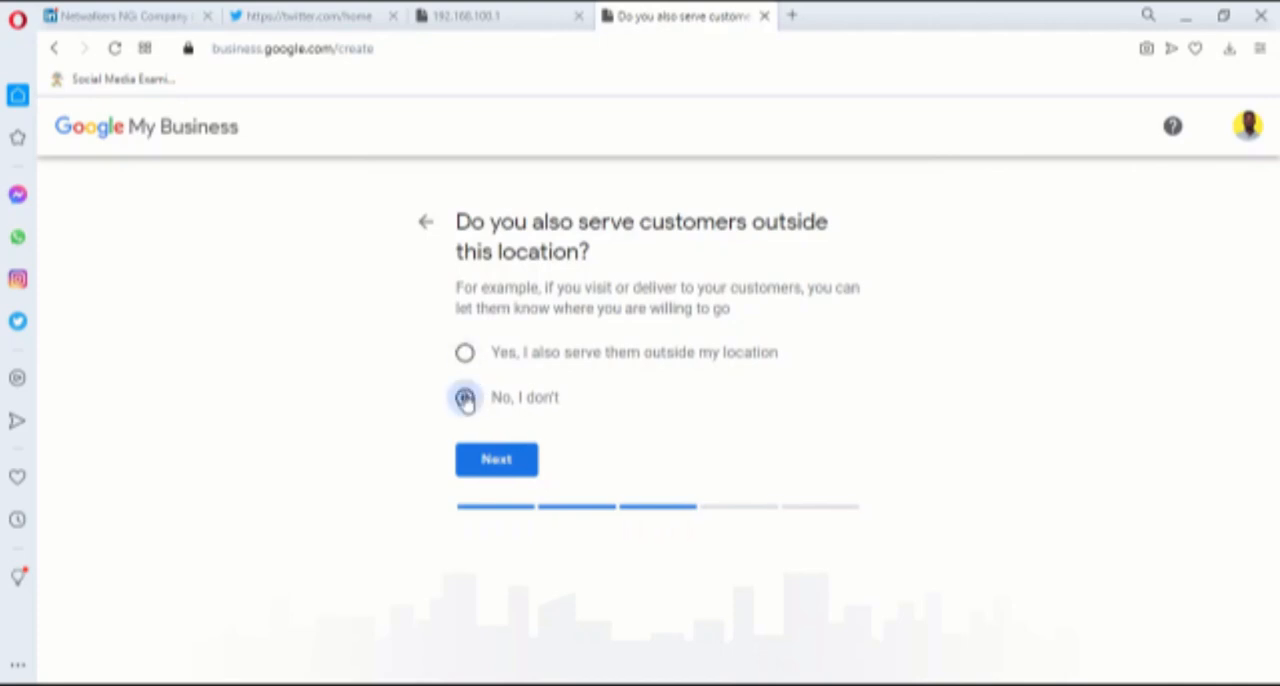
{"action": "left_click", "coordinate": [518, 461]}
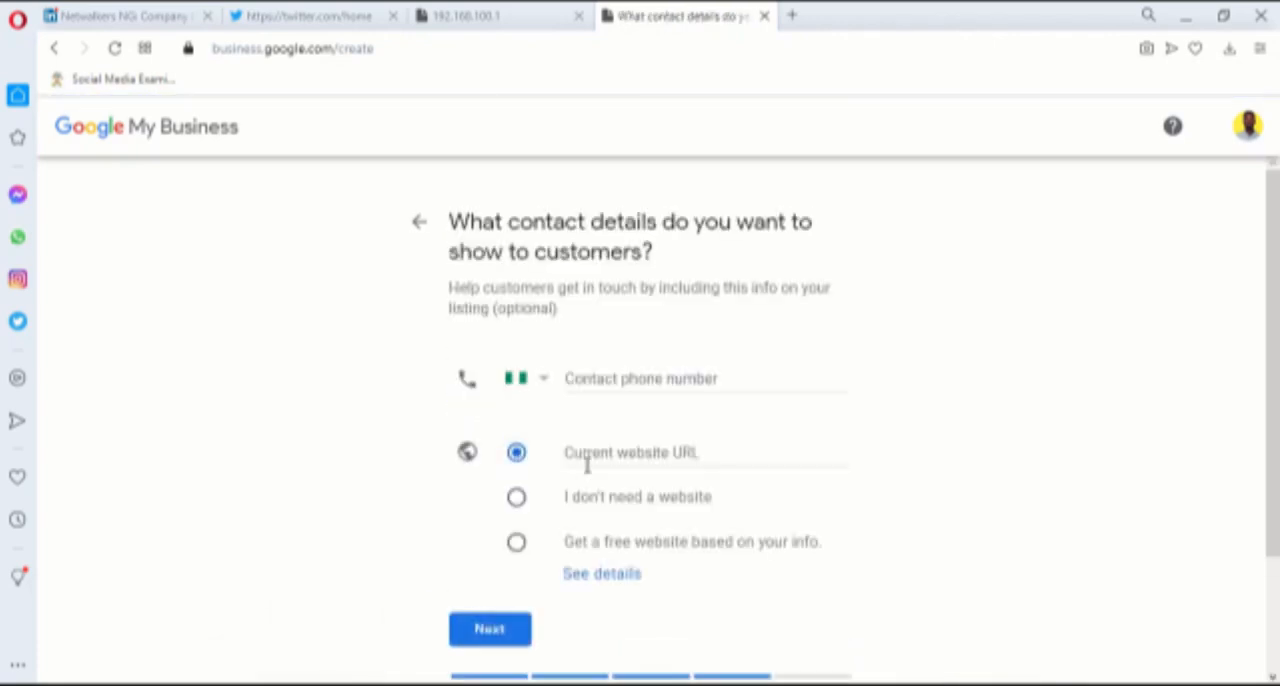
Enter the business's contact phone number, choose "I don't need a website" and submit the contact details
{"action": "left_click", "coordinate": [656, 382]}
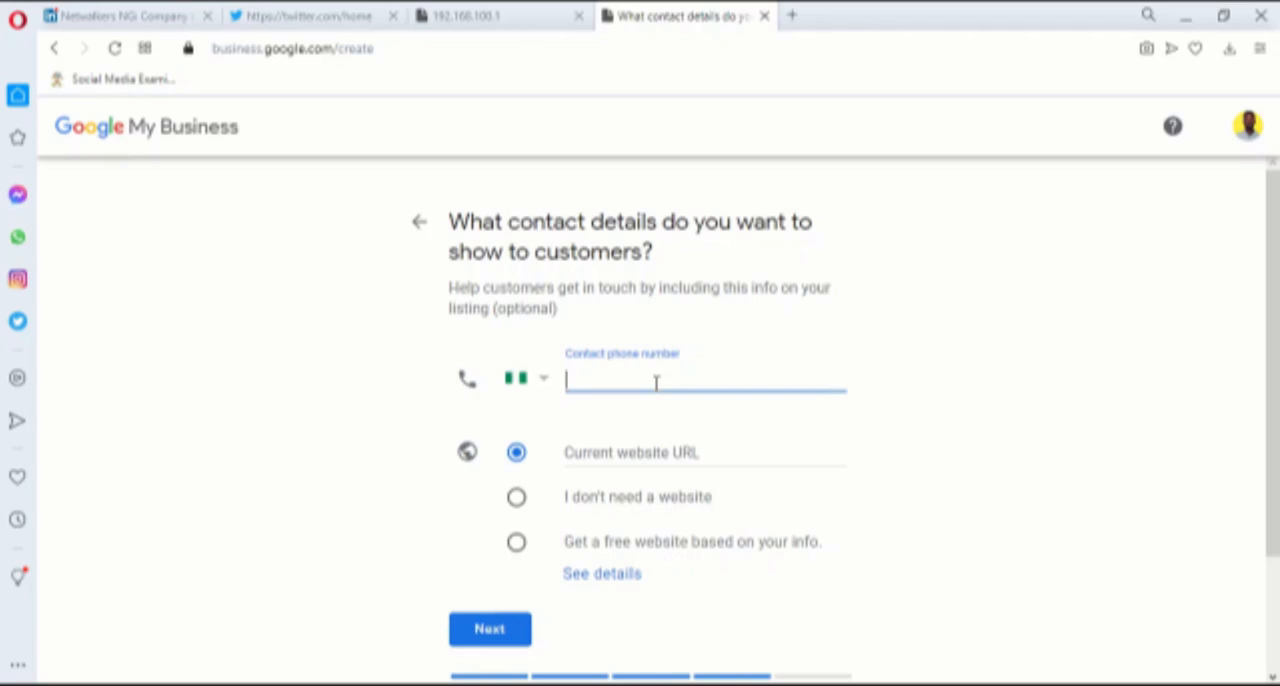
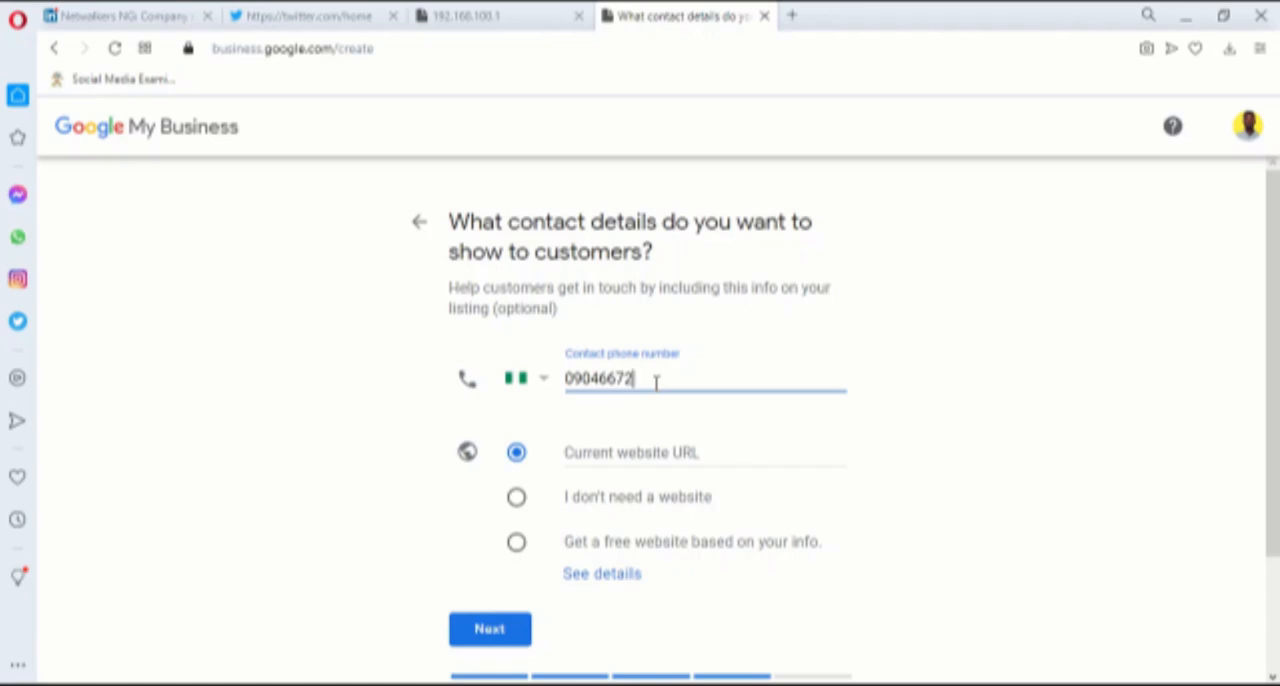
{"action": "left_click", "coordinate": [517, 500]}
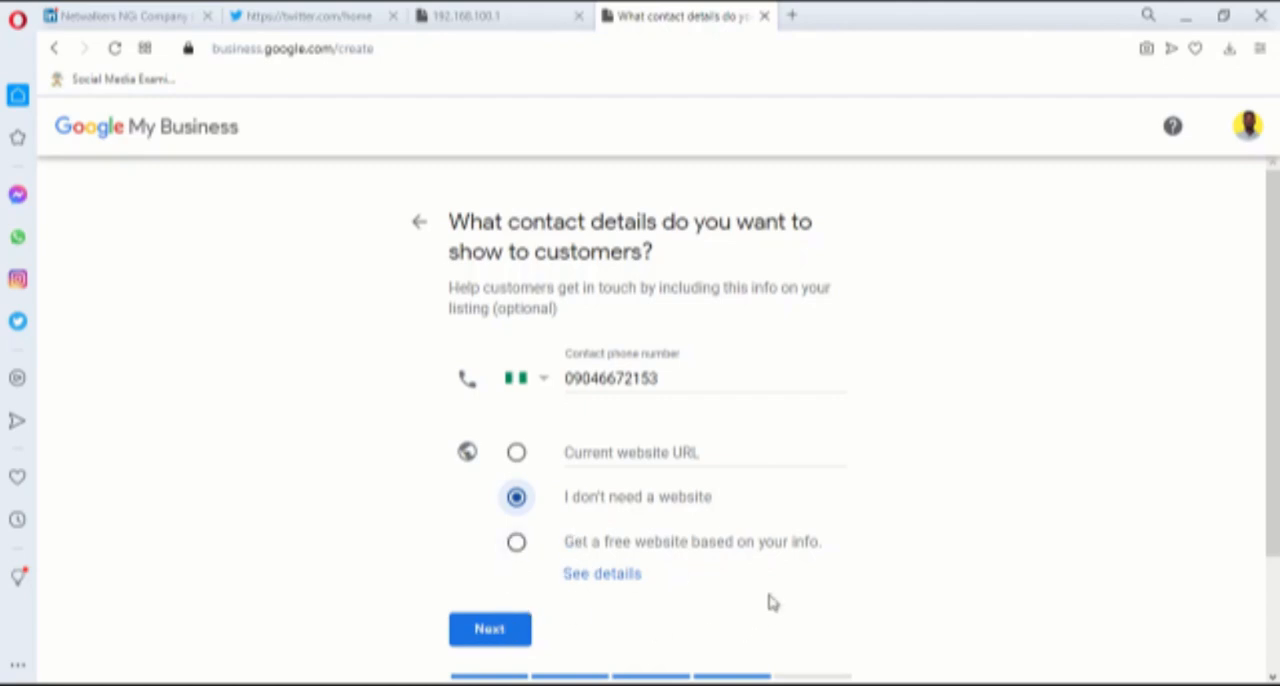
{"action": "scroll", "coordinate": [800, 546], "scroll_direction": "down", "scroll_amount": 1}
{"action": "left_click", "coordinate": [525, 626]}
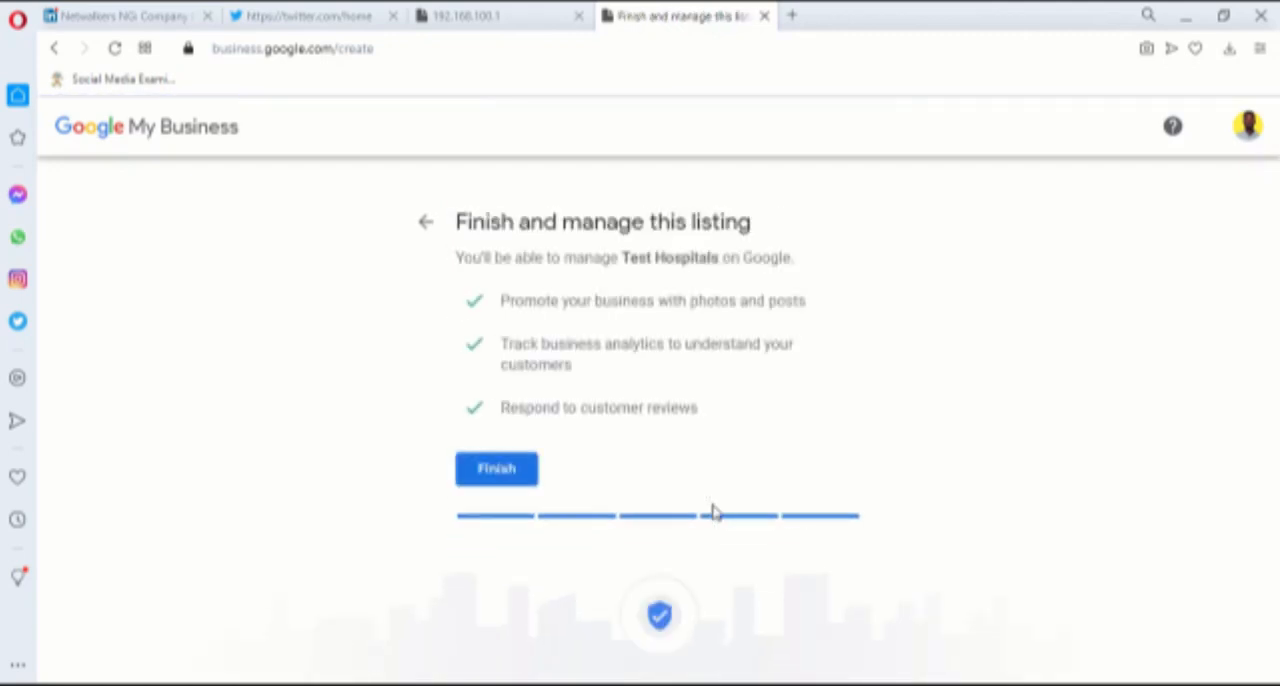
Finish creating the listing and save business hours of 24 hours for every day from Sunday to Saturday
{"action": "left_click", "coordinate": [505, 475]}
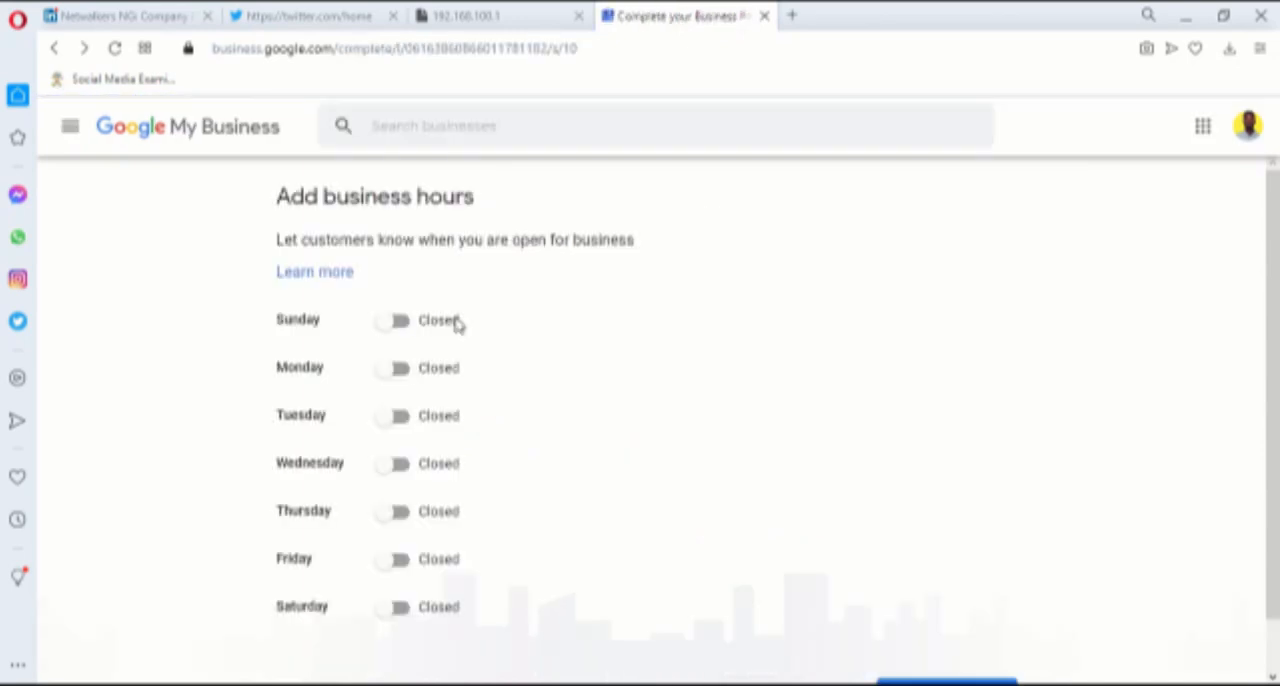
{"action": "left_click", "coordinate": [397, 319]}
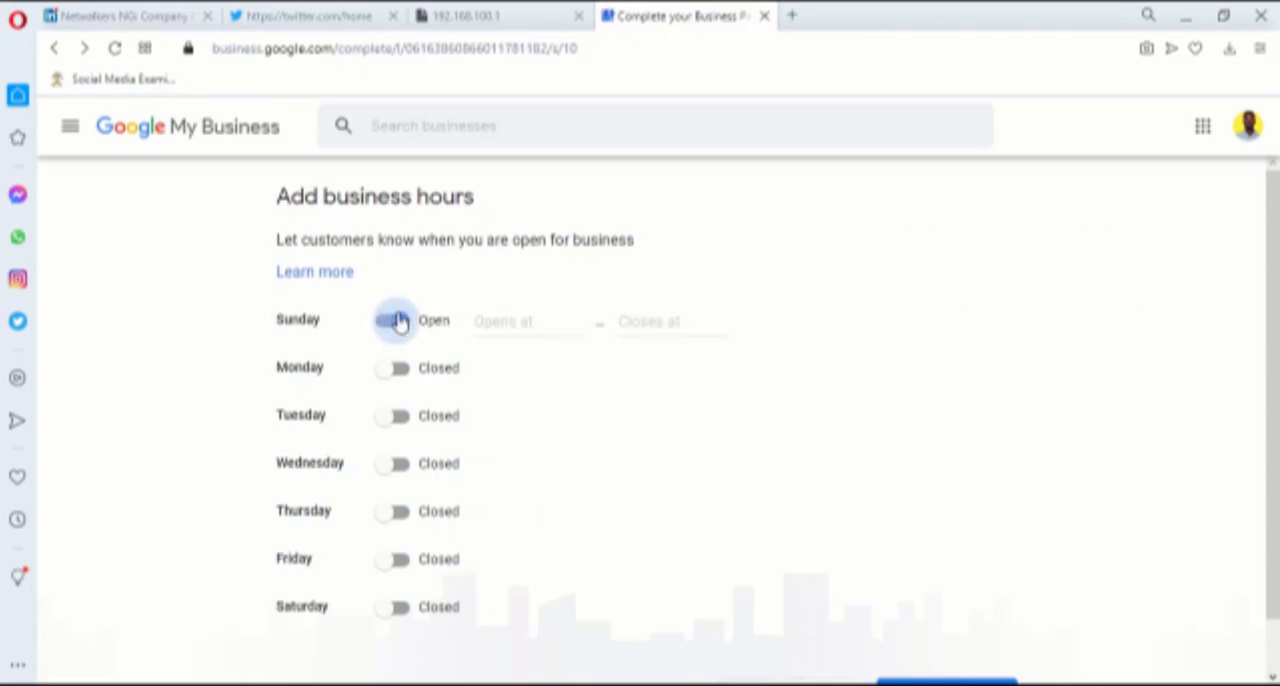
{"action": "left_click", "coordinate": [533, 320]}
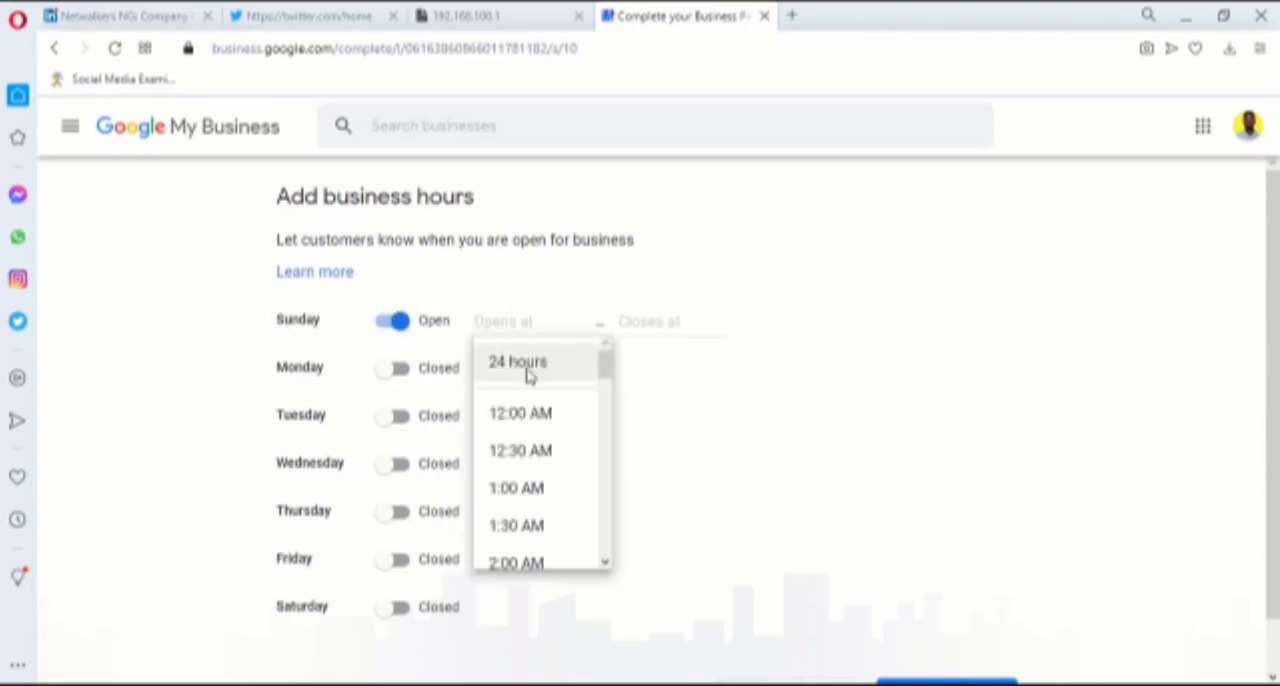
{"action": "left_click", "coordinate": [531, 372]}
{"action": "left_click", "coordinate": [452, 369]}
{"action": "left_click", "coordinate": [498, 366]}
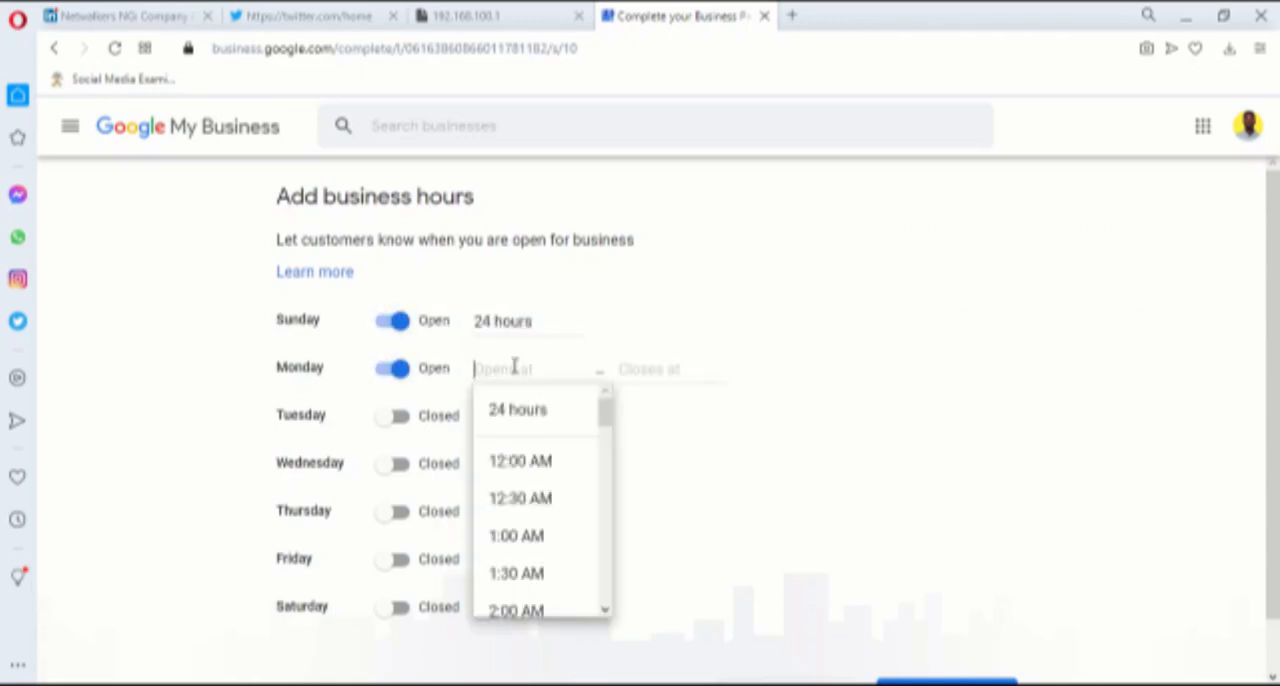
{"action": "left_click", "coordinate": [526, 420]}
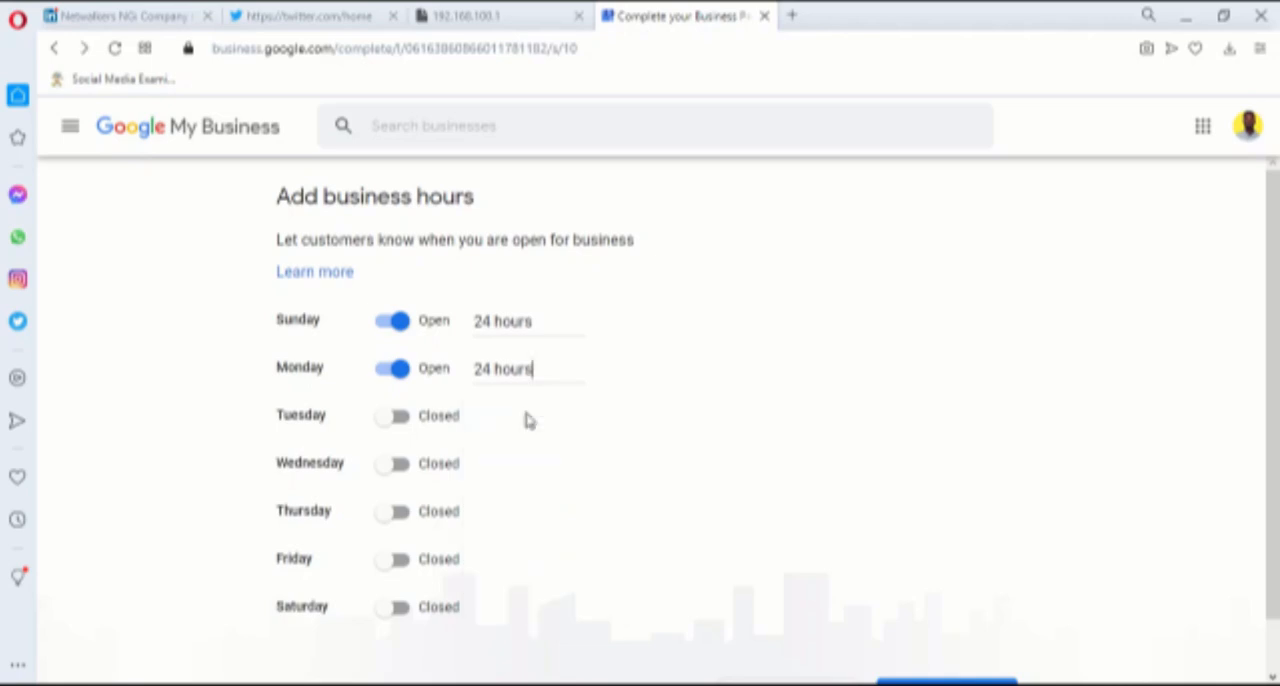
{"action": "left_click", "coordinate": [399, 428]}
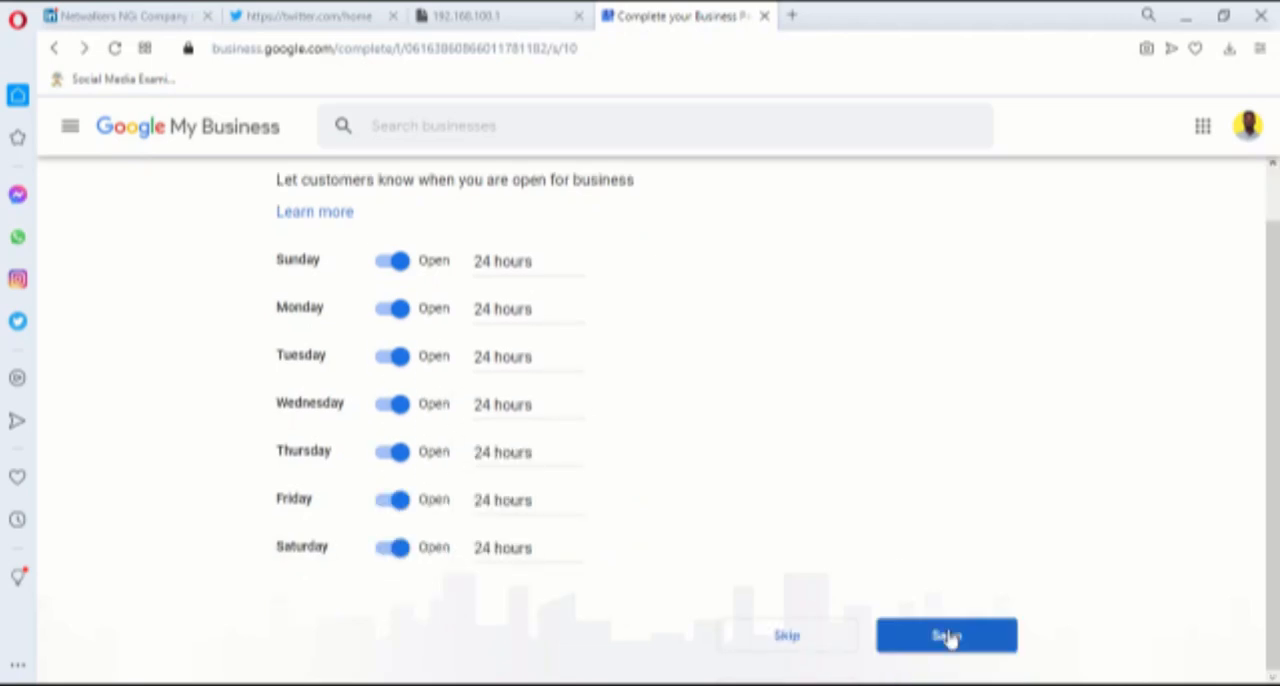
{"action": "left_click", "coordinate": [947, 637]}
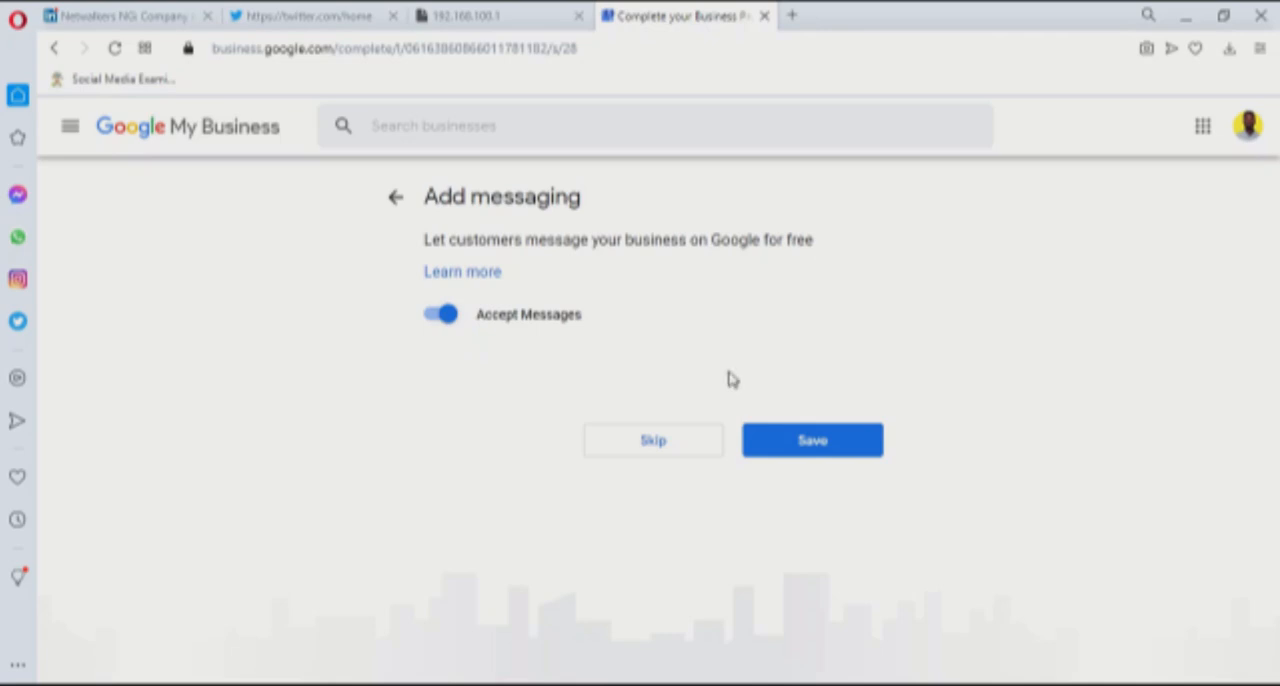
Save messaging with Accept Messages enabled and save "Hospital descriptions" as the business description
{"action": "left_click", "coordinate": [829, 442]}
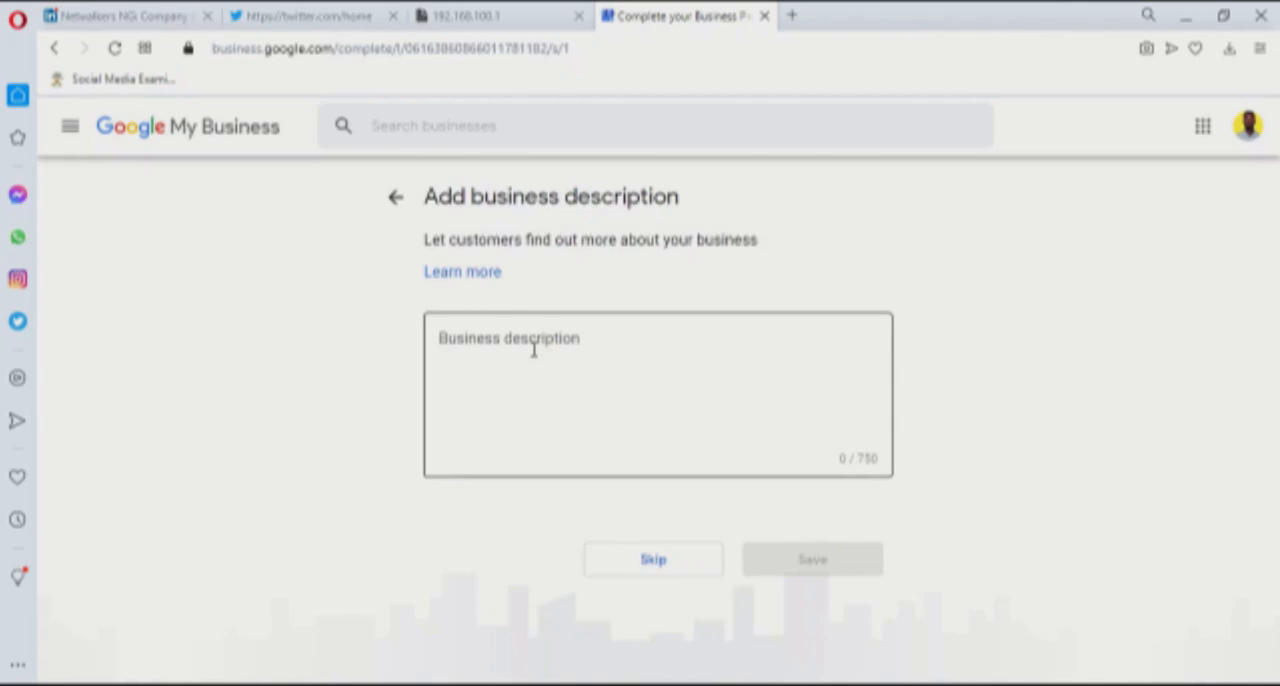
{"action": "left_click", "coordinate": [532, 341]}
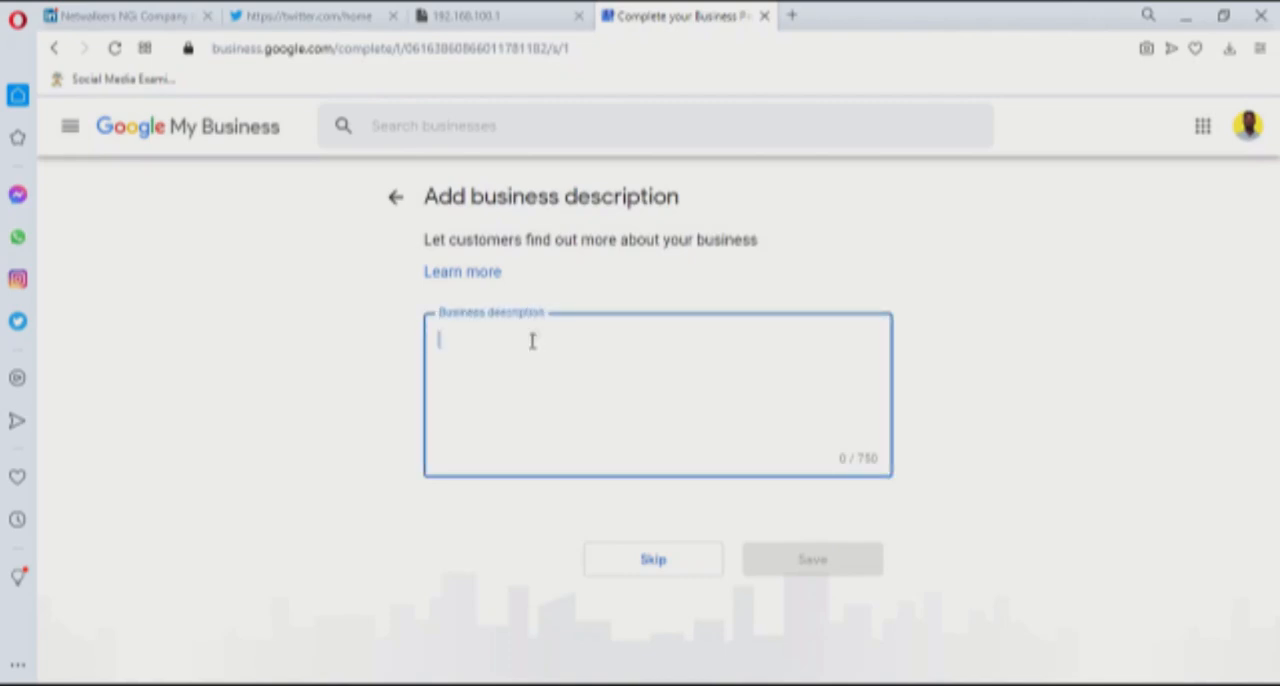
{"action": "type", "text": "Hospital descriptions"}
{"action": "left_click", "coordinate": [828, 562]}
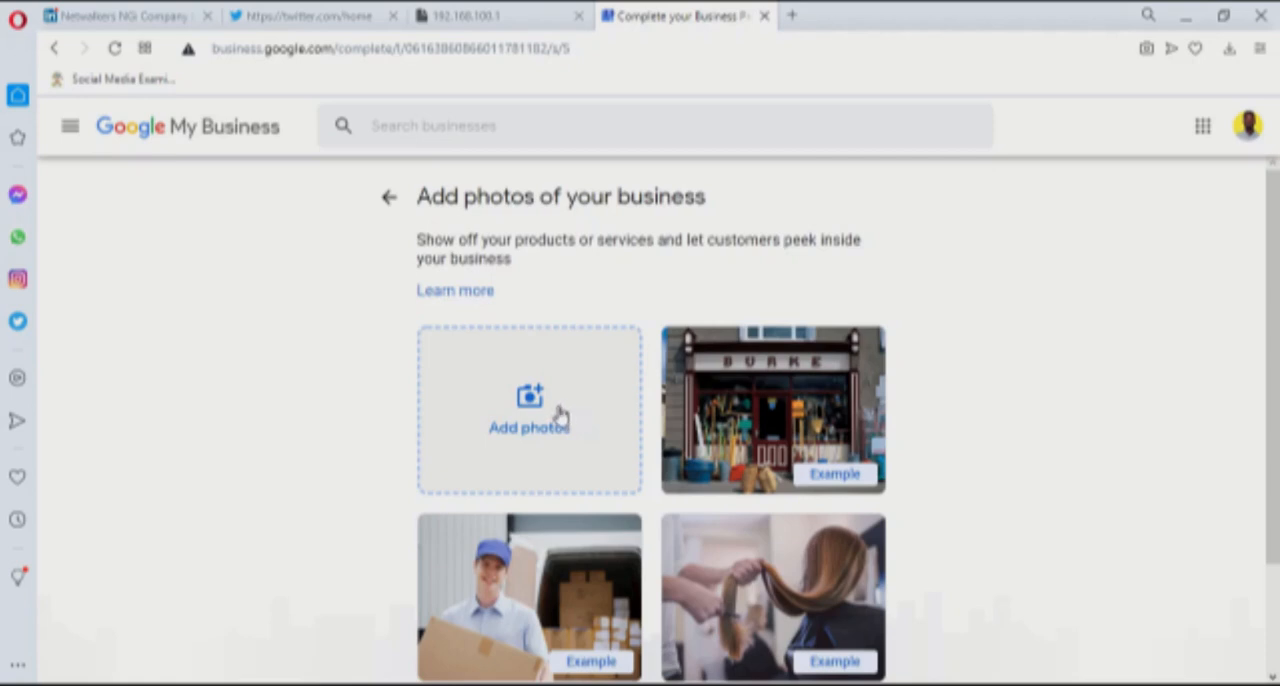
Upload the Clinique Plus logo image from the computer as a business photo and proceed
{"action": "scroll", "coordinate": [591, 429], "scroll_direction": "down", "scroll_amount": 1}
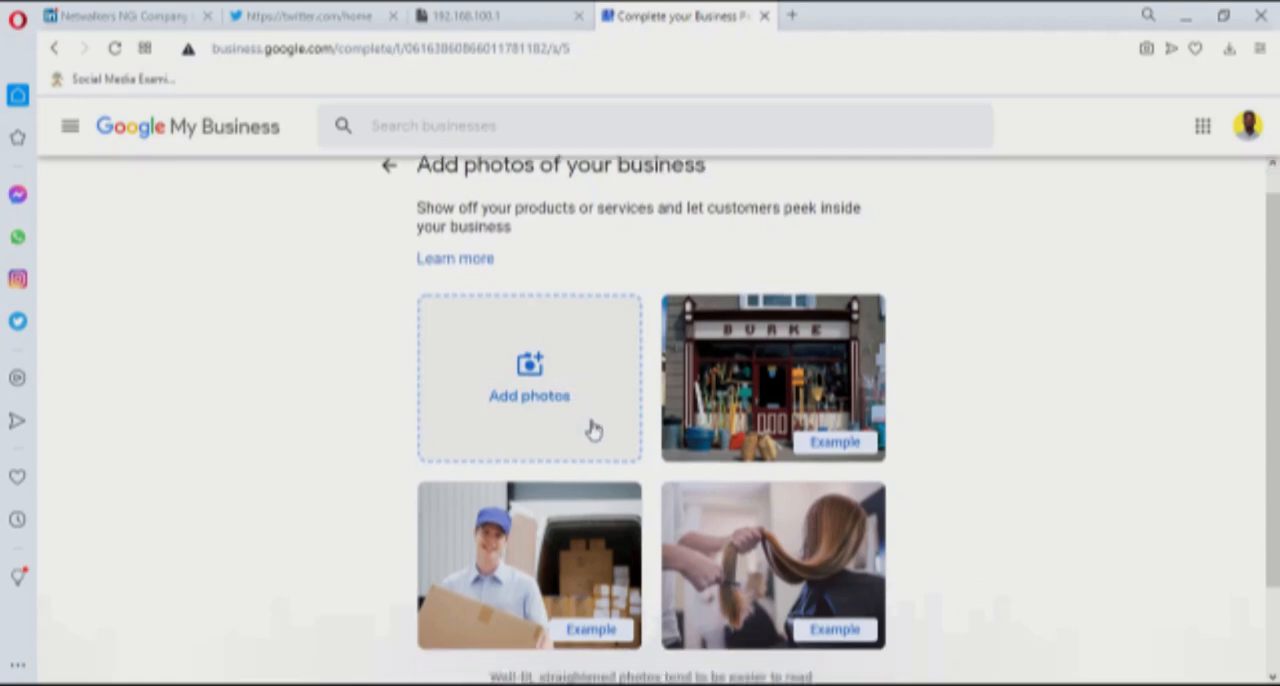
{"action": "left_click", "coordinate": [541, 346]}
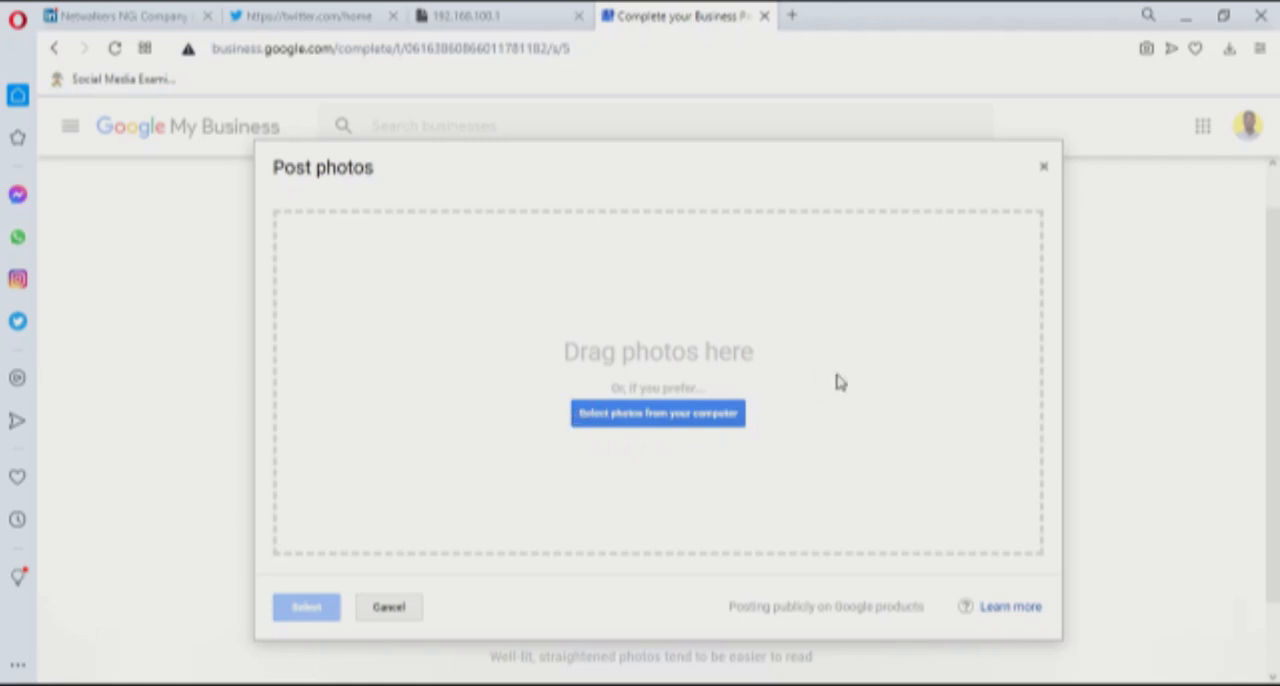
{"action": "double_click", "coordinate": [688, 375]}
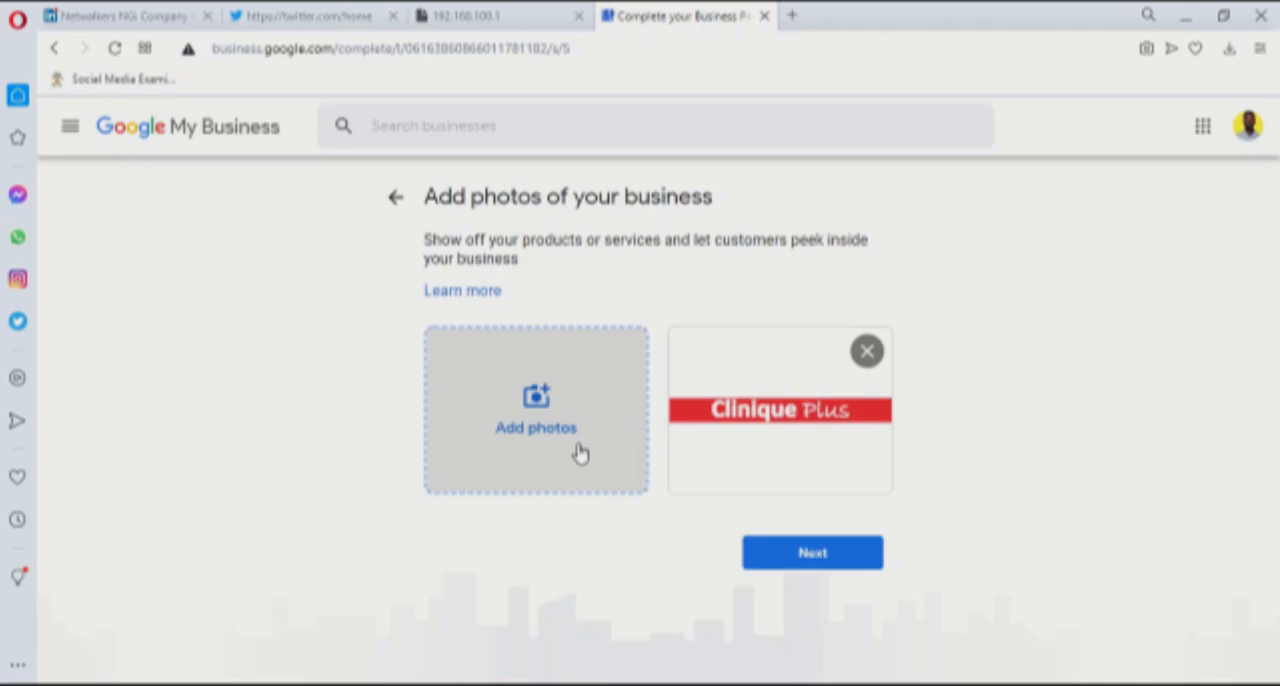
{"action": "left_click", "coordinate": [821, 566]}
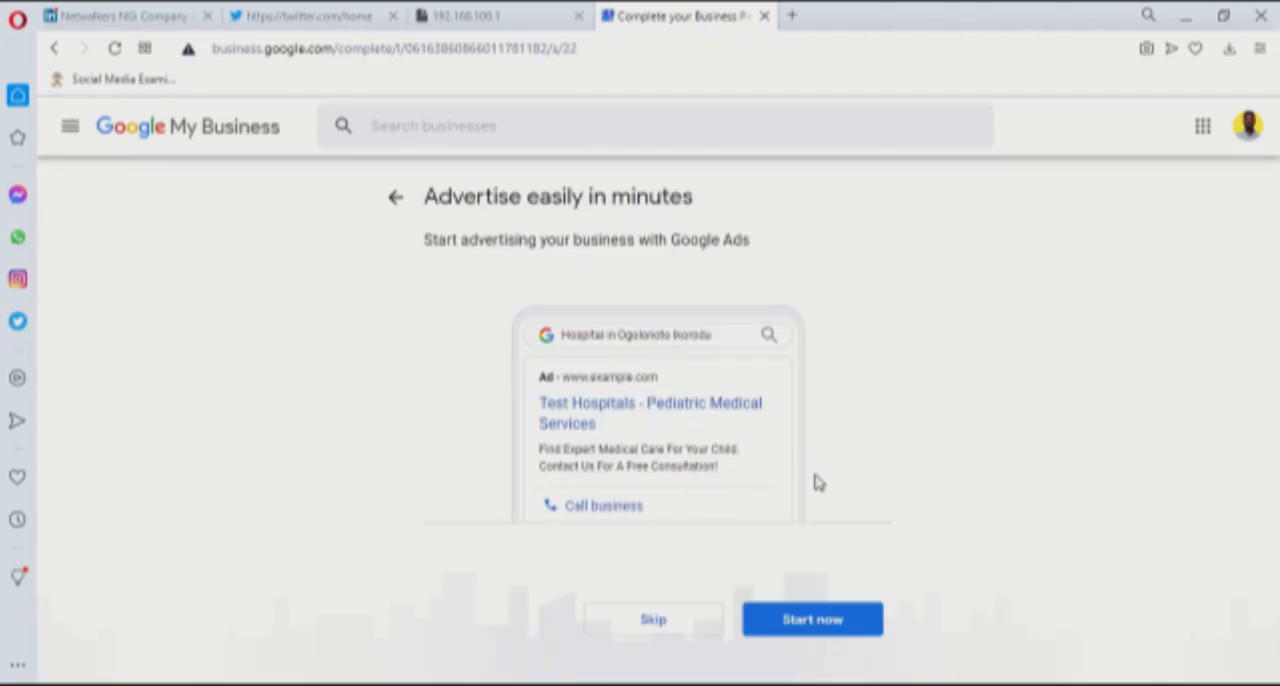
Skip the Google Ads offer and complete the profile setup to reach the Test Hospitals dashboard
{"action": "left_click", "coordinate": [667, 625]}
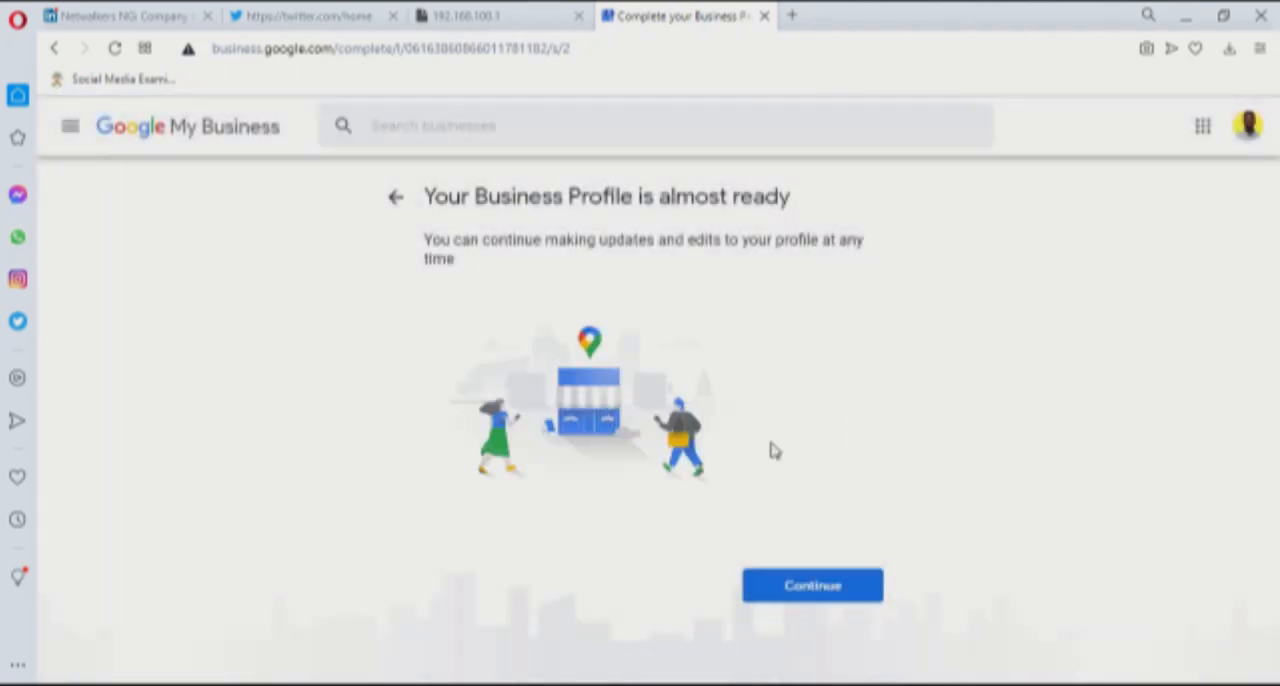
{"action": "left_click", "coordinate": [876, 592]}
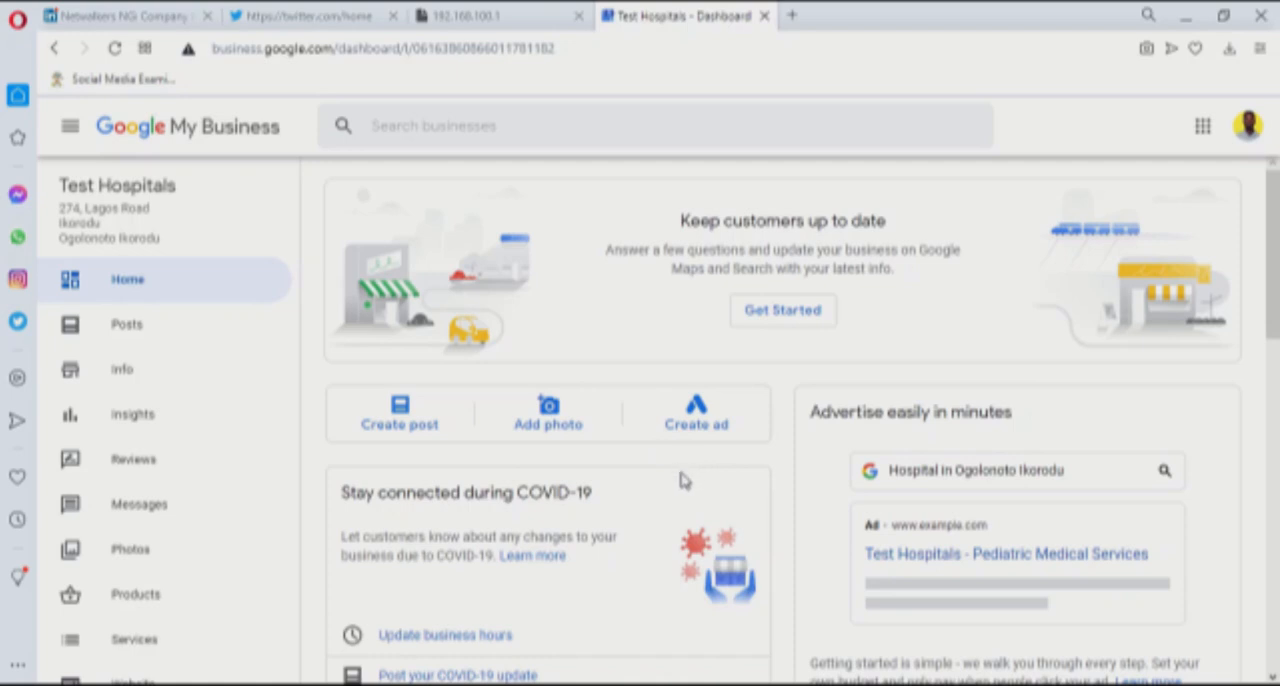
{"action": "scroll", "coordinate": [365, 470], "scroll_direction": "down", "scroll_amount": 1}
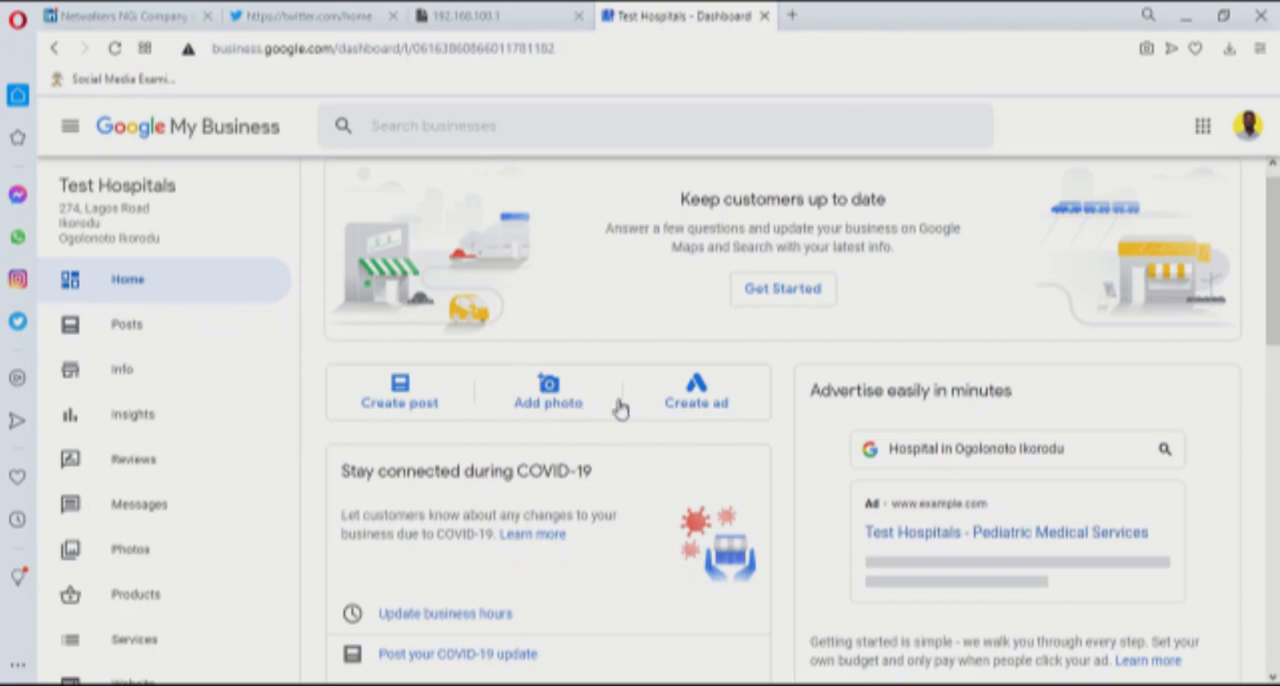
{"action": "scroll", "coordinate": [583, 470], "scroll_direction": "down", "scroll_amount": 2}
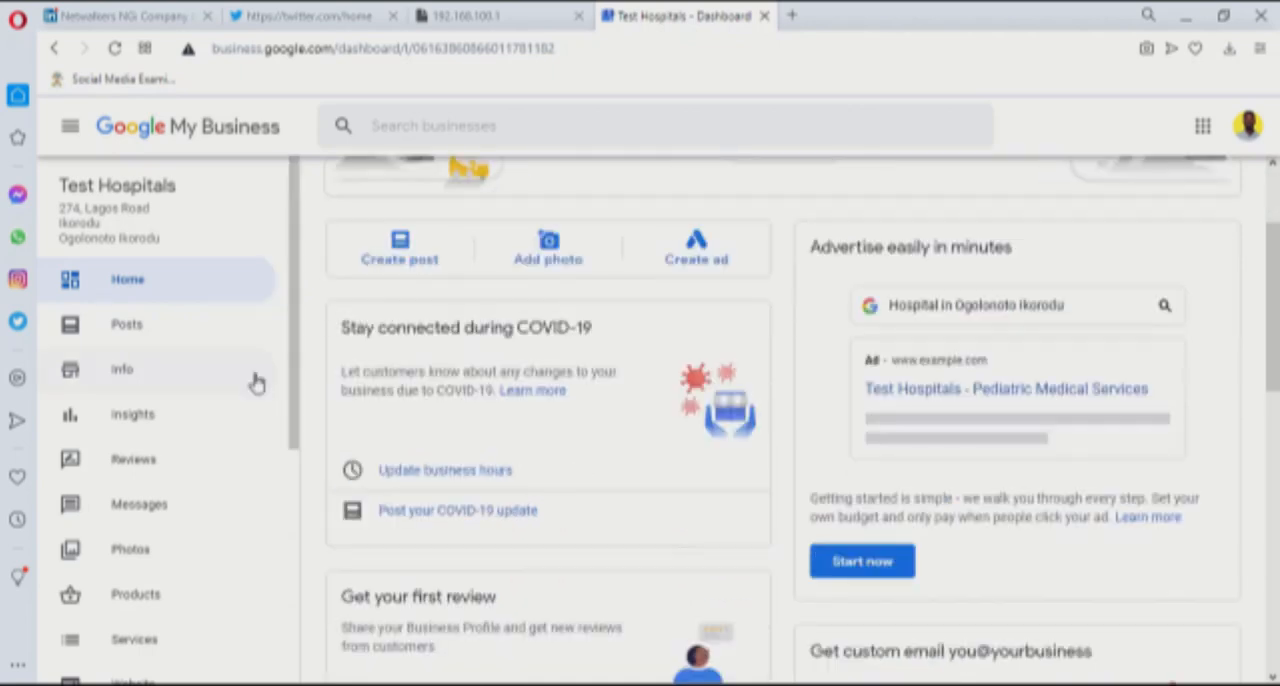
Look through the listing's info, insights, reviews, messages, photos and products pages
{"action": "left_click", "coordinate": [125, 371]}
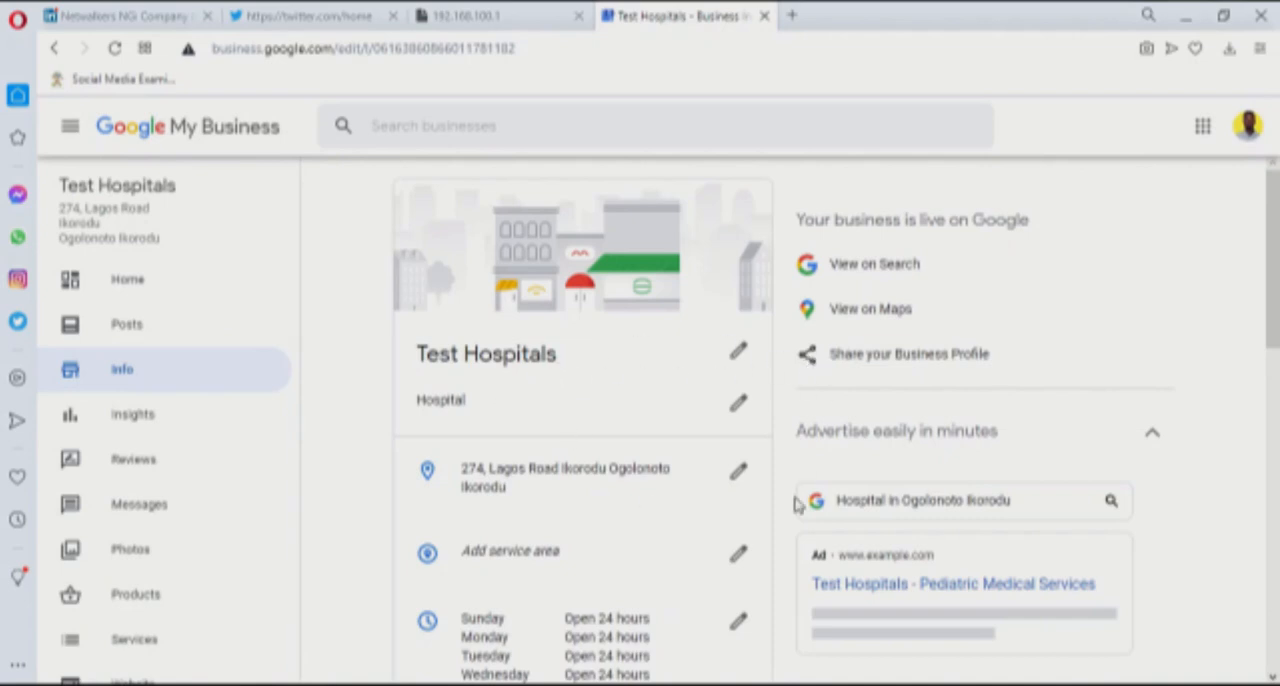
{"action": "scroll", "coordinate": [796, 505], "scroll_direction": "down", "scroll_amount": 4}
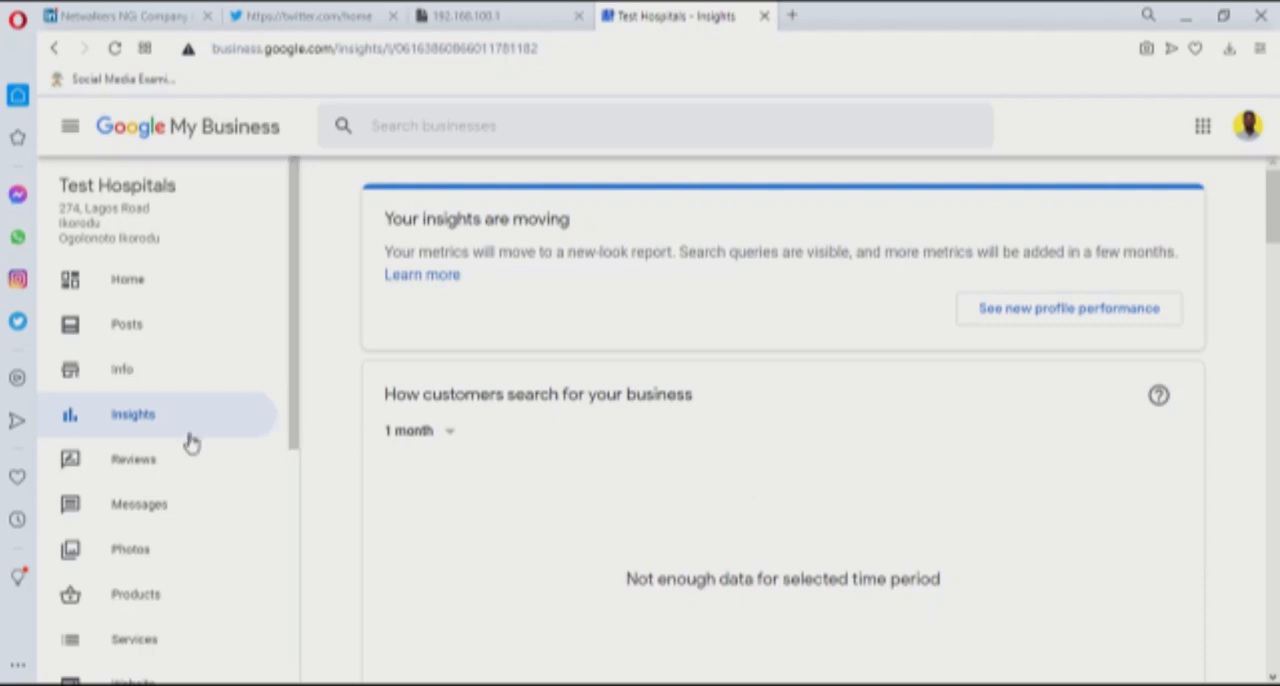
{"action": "left_click", "coordinate": [145, 466]}
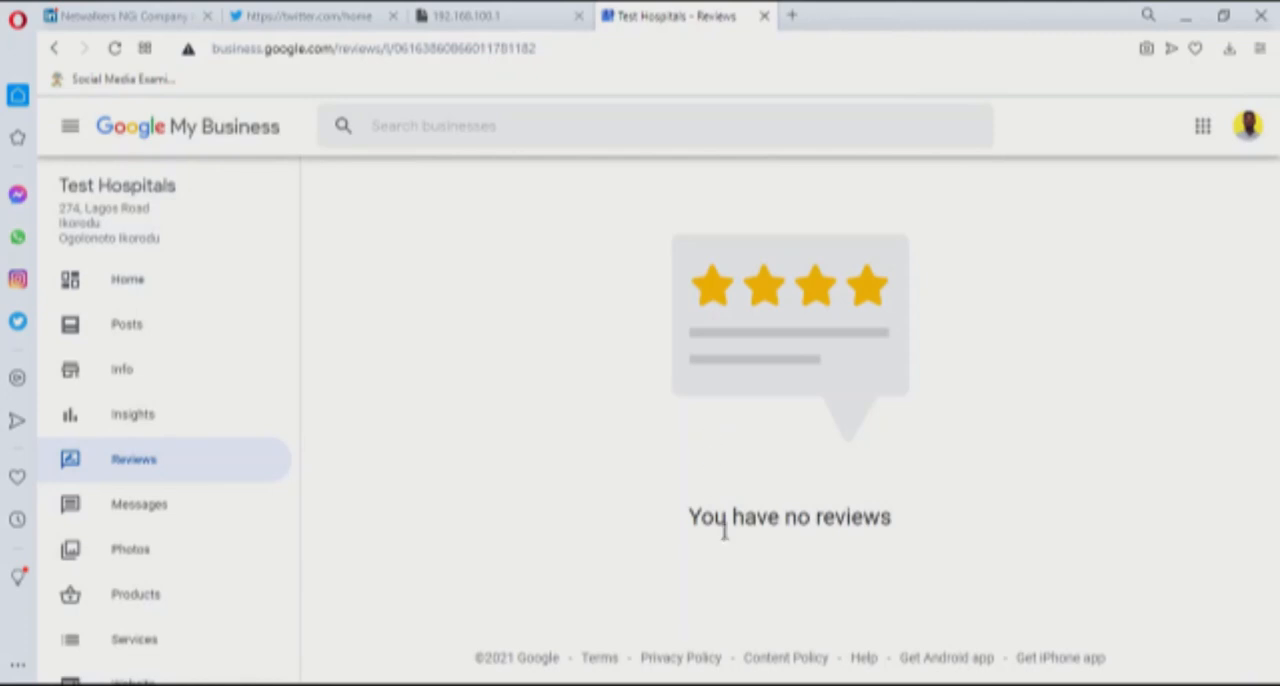
{"action": "left_click", "coordinate": [152, 512]}
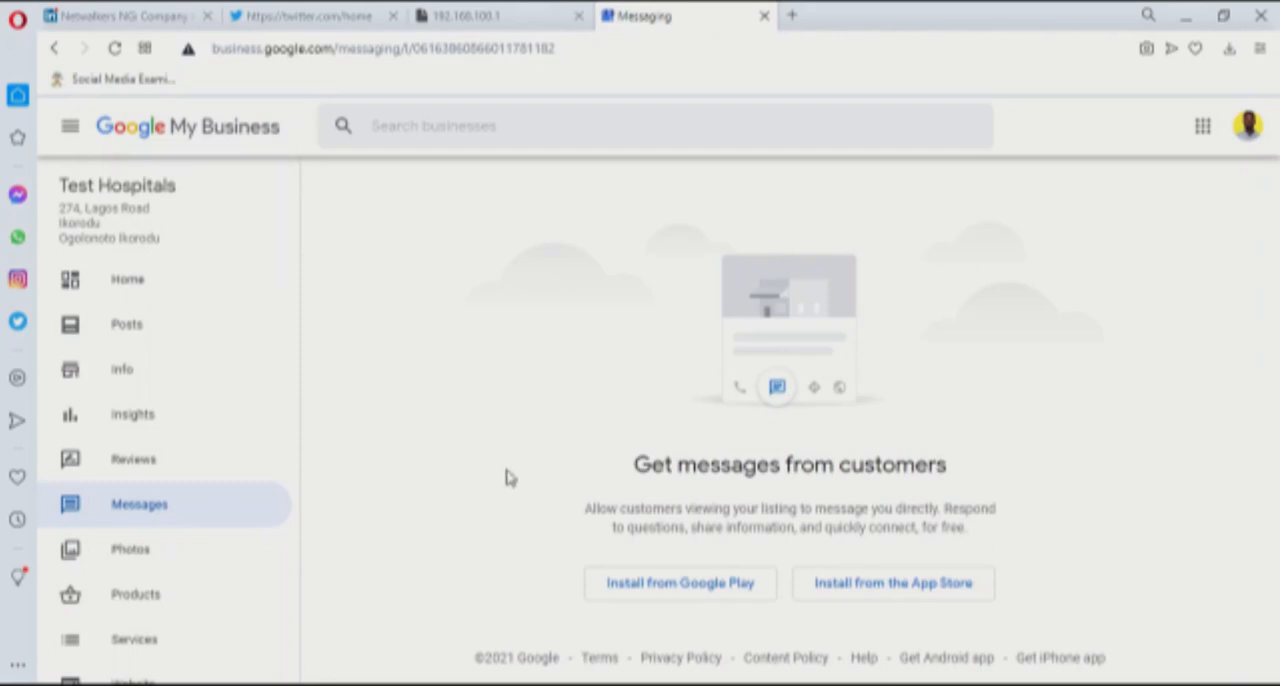
{"action": "scroll", "coordinate": [178, 545], "scroll_direction": "down", "scroll_amount": 1}
{"action": "scroll", "coordinate": [165, 530], "scroll_direction": "down", "scroll_amount": 1}
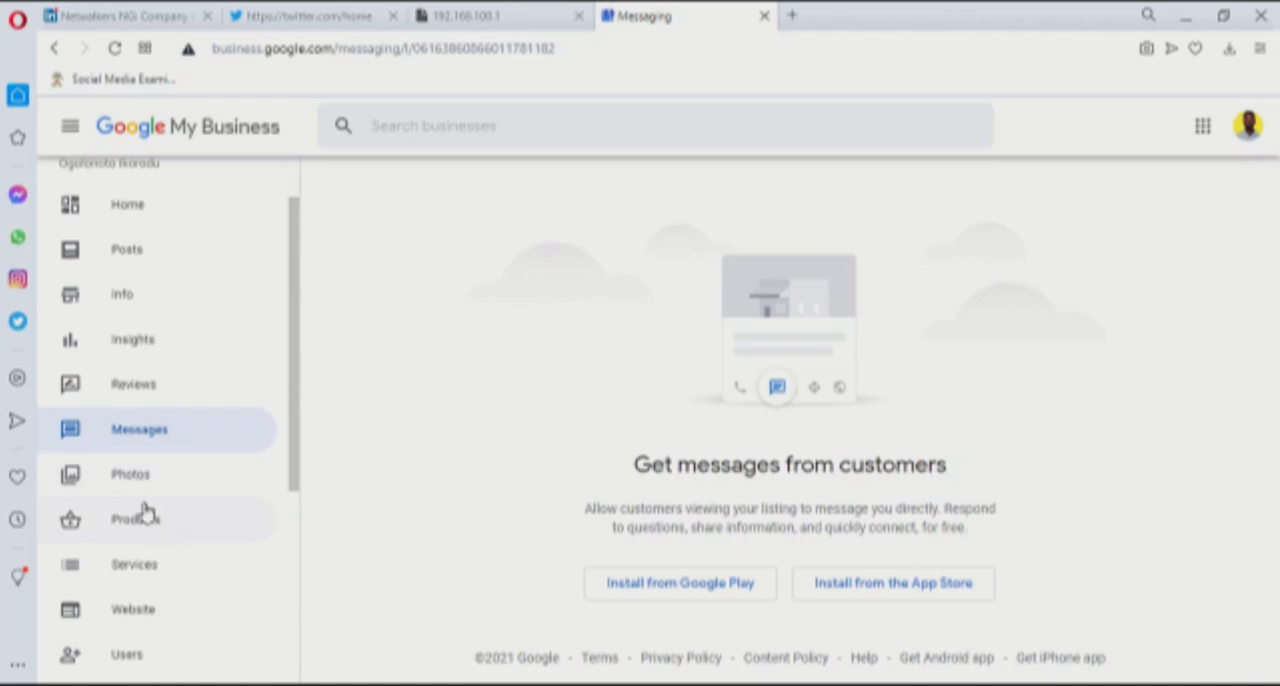
{"action": "left_click", "coordinate": [145, 495]}
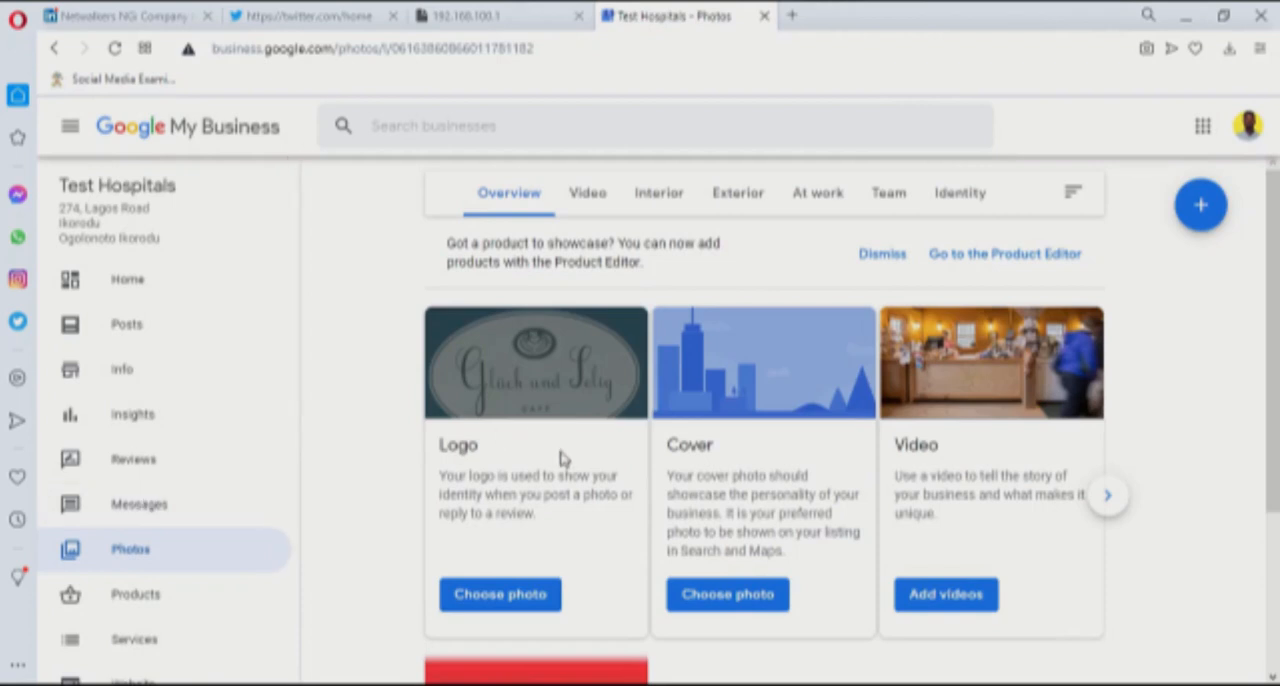
{"action": "scroll", "coordinate": [560, 458], "scroll_direction": "down", "scroll_amount": 1}
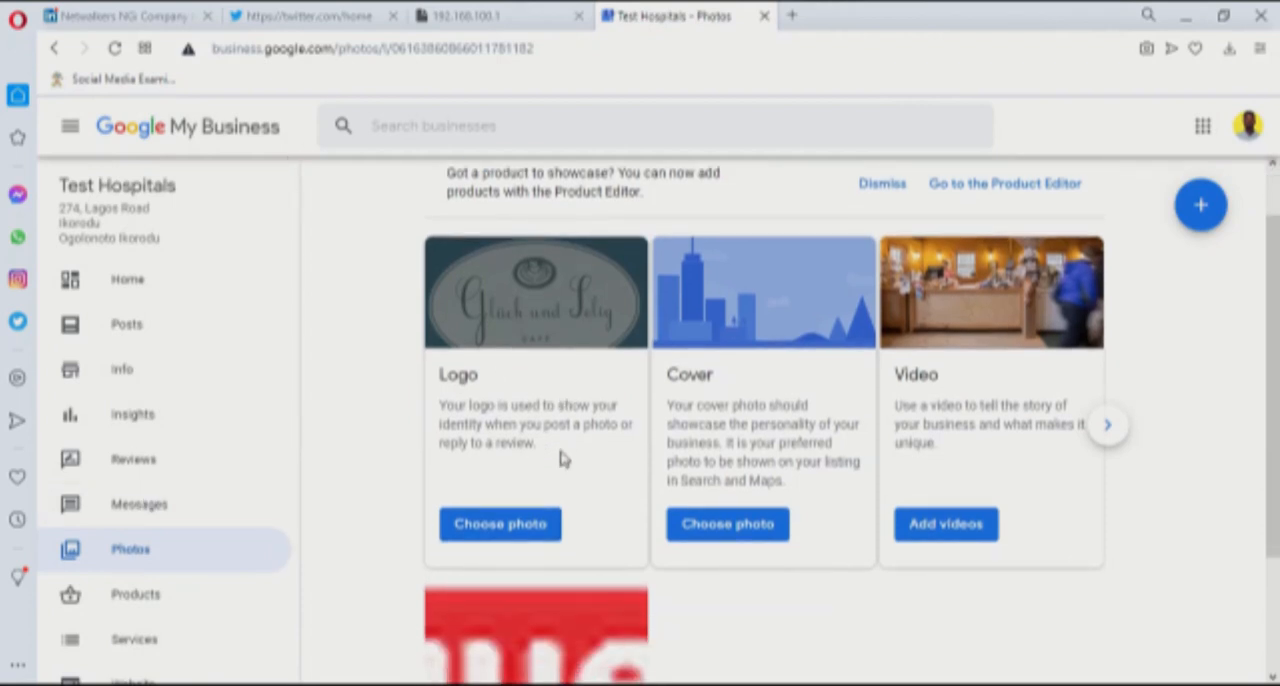
{"action": "scroll", "coordinate": [357, 452], "scroll_direction": "down", "scroll_amount": 1}
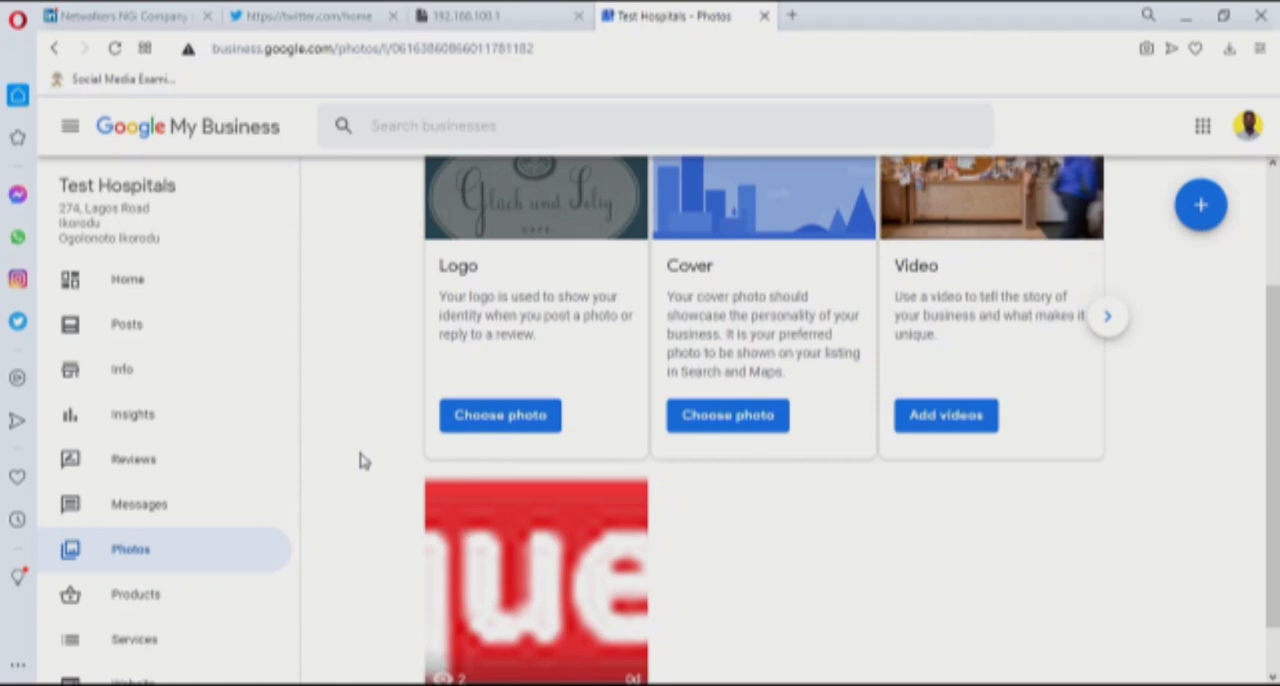
{"action": "scroll", "coordinate": [251, 486], "scroll_direction": "down", "scroll_amount": 1}
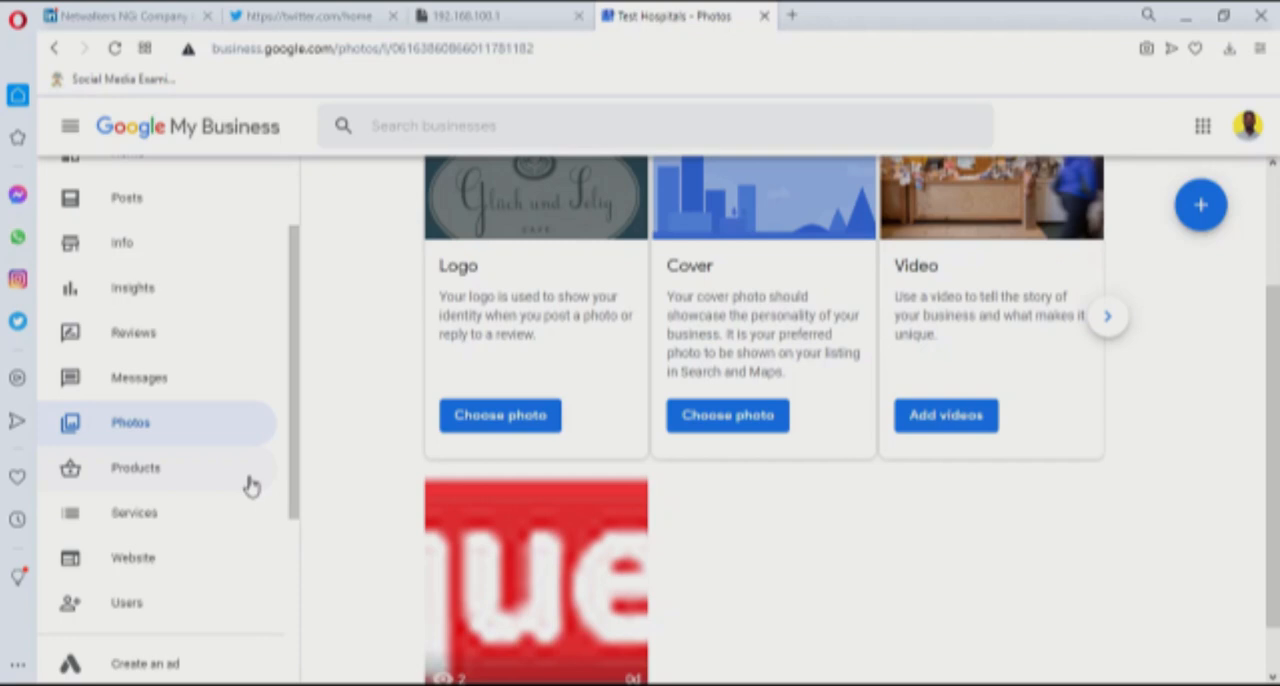
{"action": "left_click", "coordinate": [167, 478]}
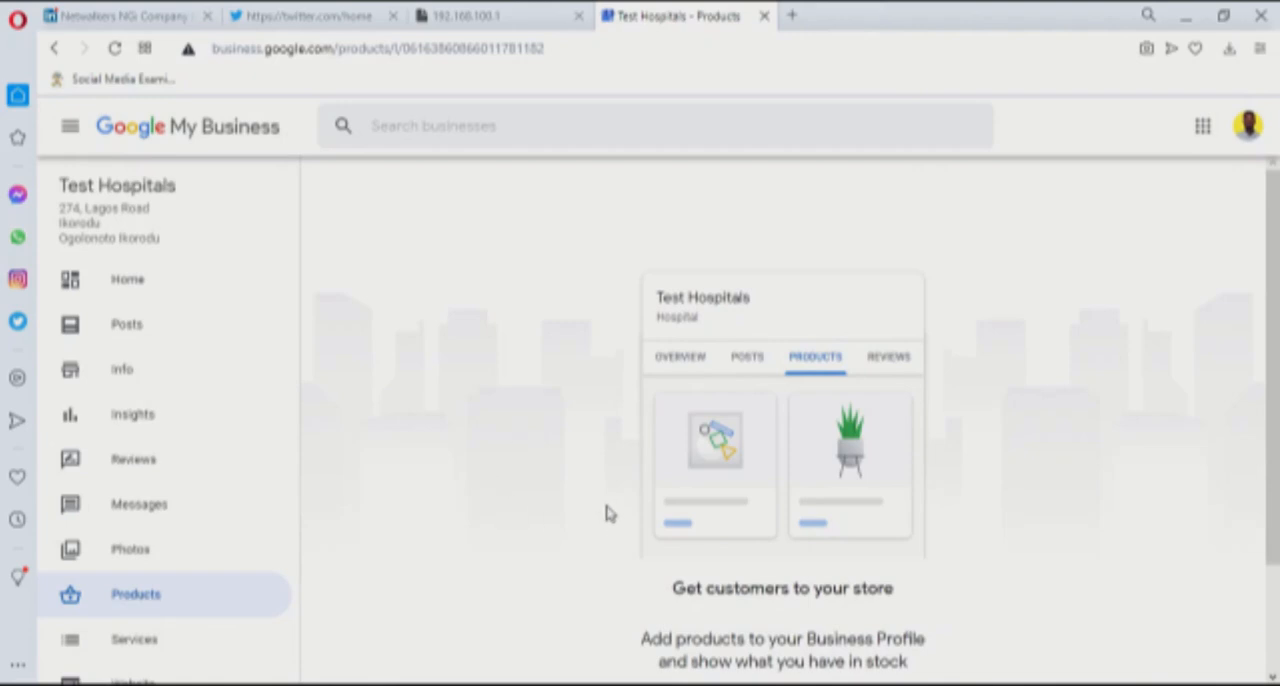
{"action": "scroll", "coordinate": [448, 518], "scroll_direction": "down", "scroll_amount": 1}
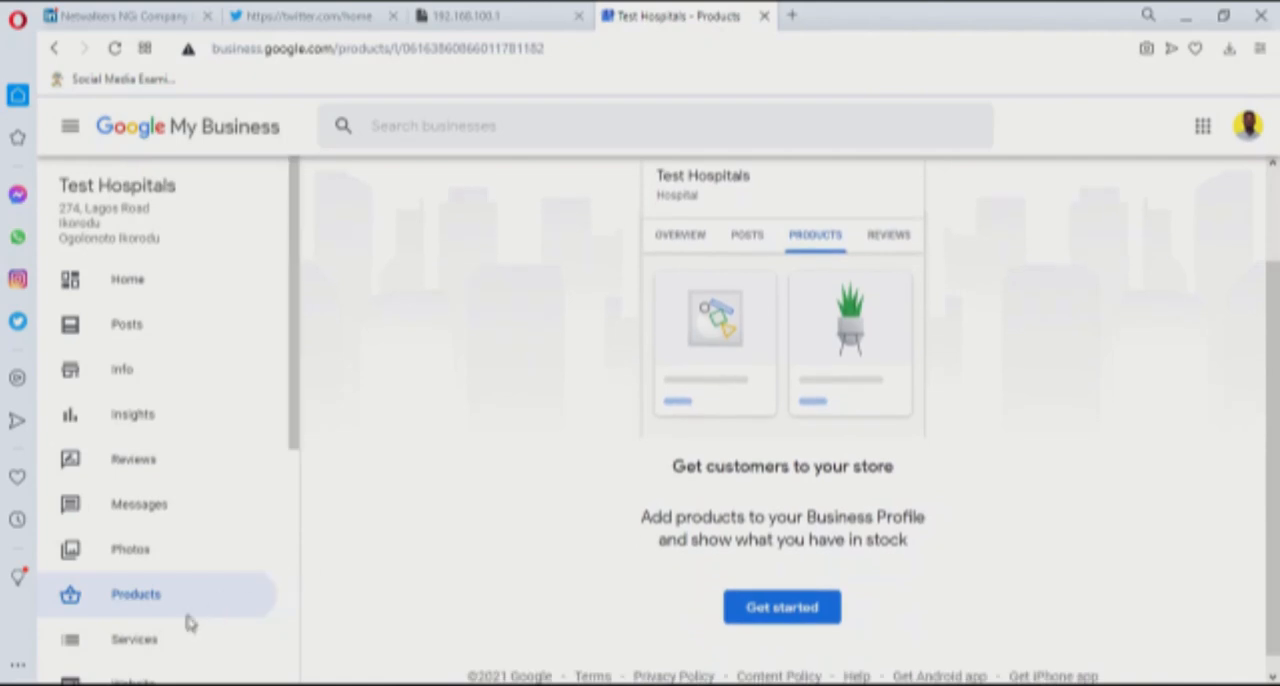
Enter a custom service named "Surgery" under the Hospital primary category
{"action": "left_click", "coordinate": [165, 642]}
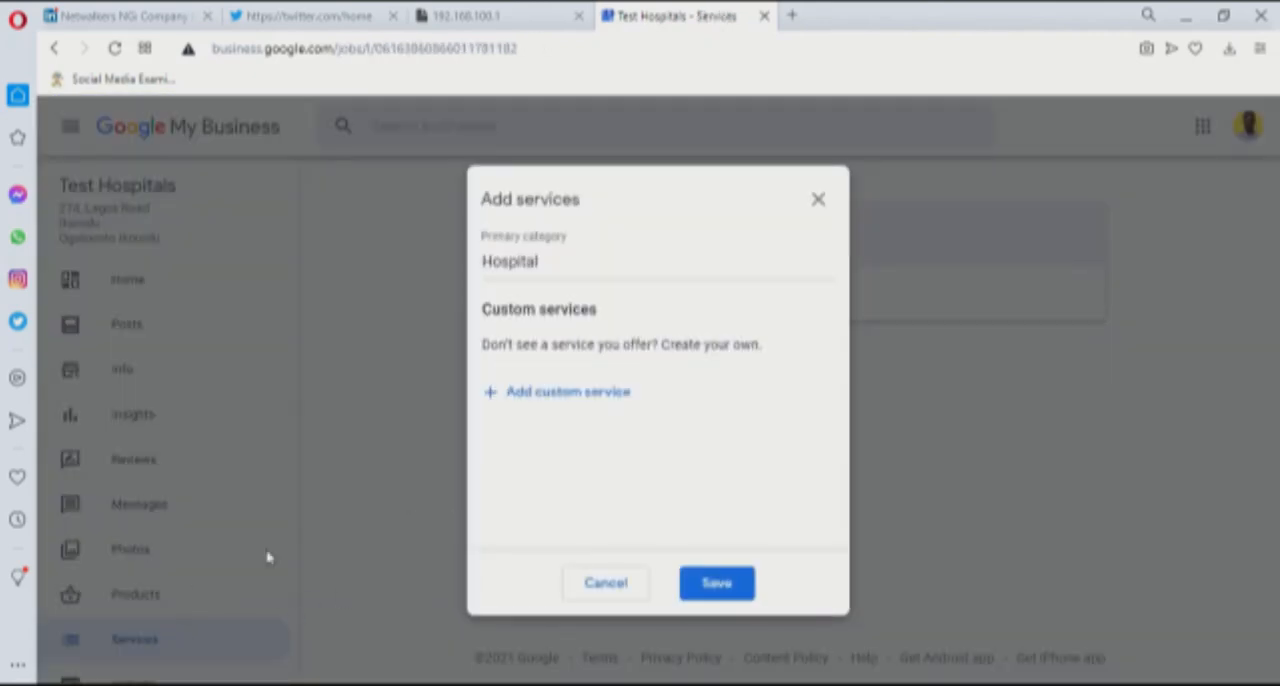
{"action": "left_click", "coordinate": [570, 400]}
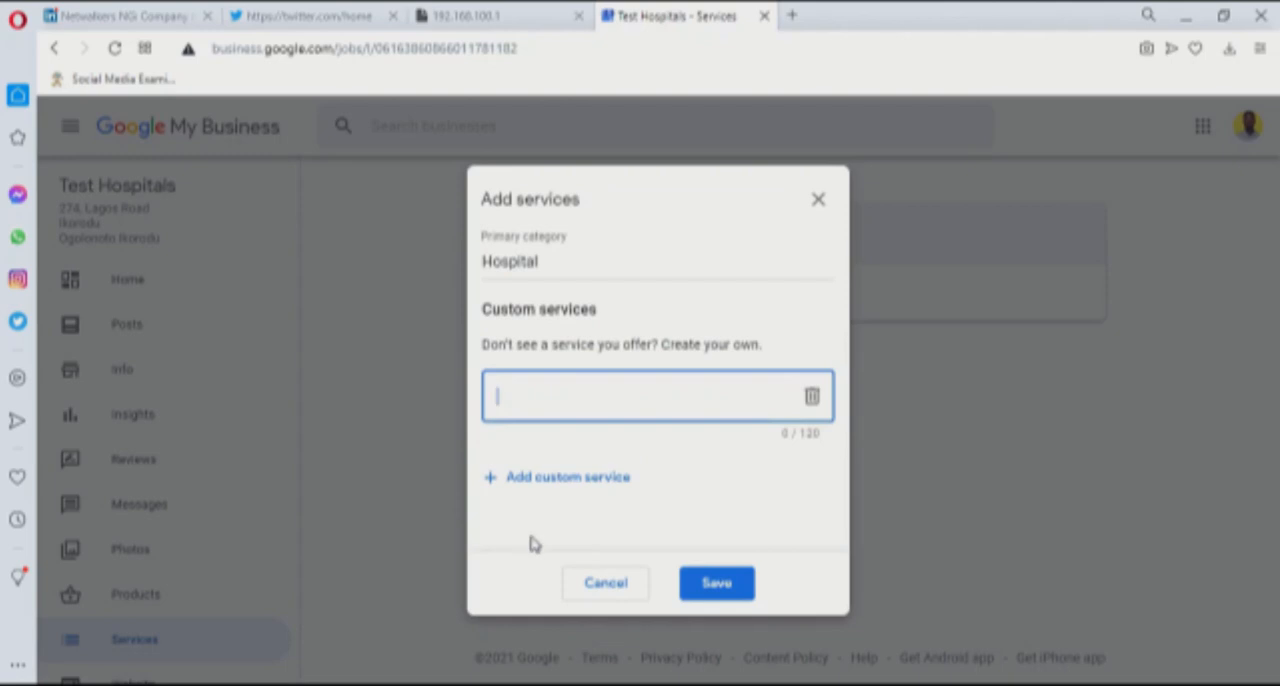
{"action": "type", "text": "Surgery"}
Add a second custom service named "Child Birth" and save the hospital's services
{"action": "left_click", "coordinate": [608, 478]}
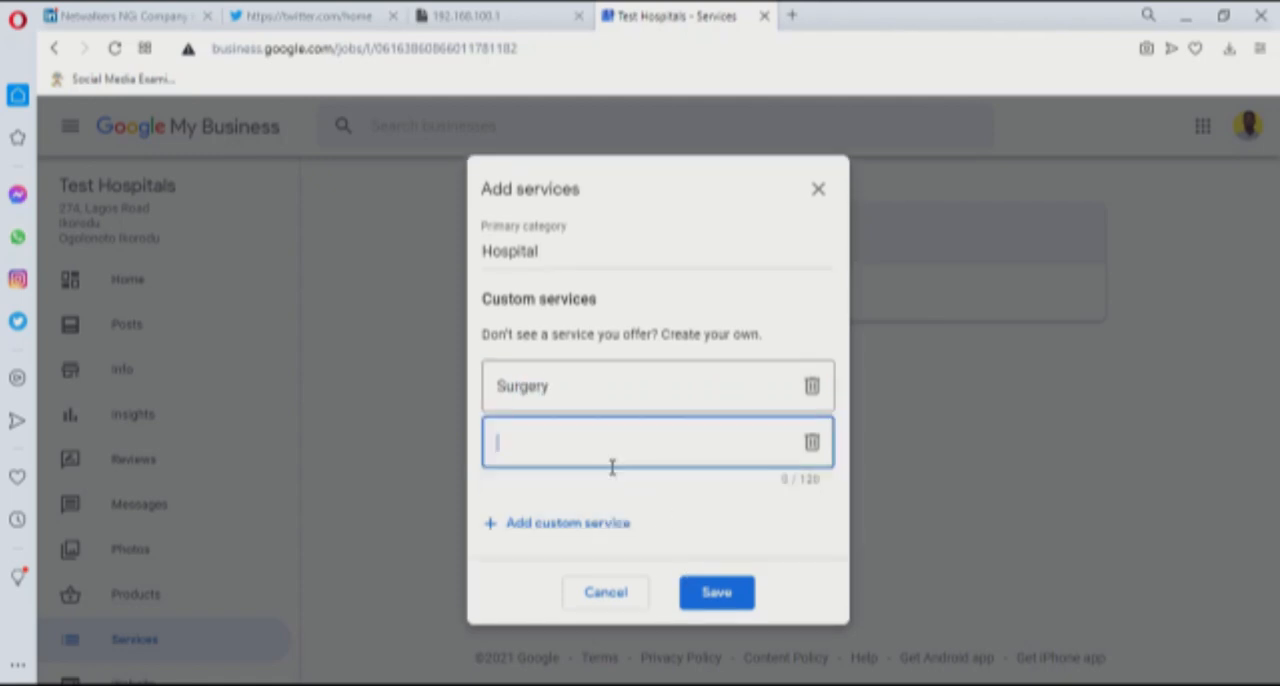
{"action": "type", "text": "Child Birth"}
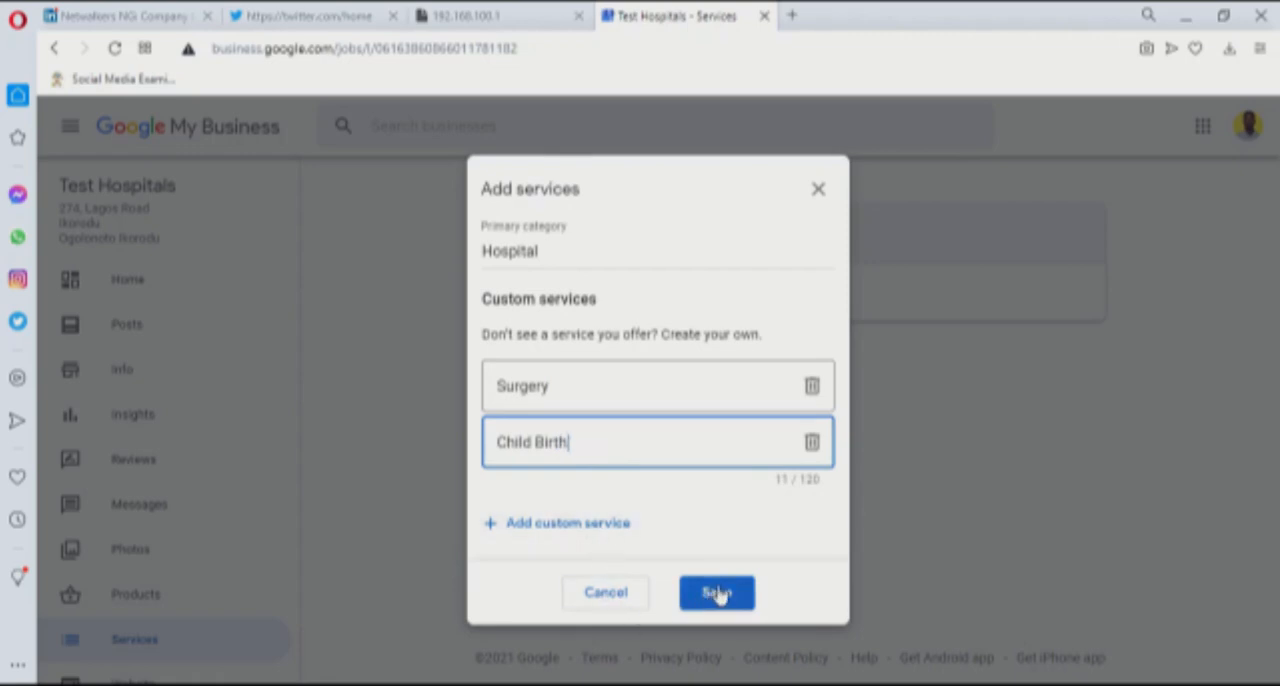
{"action": "left_click", "coordinate": [716, 593]}
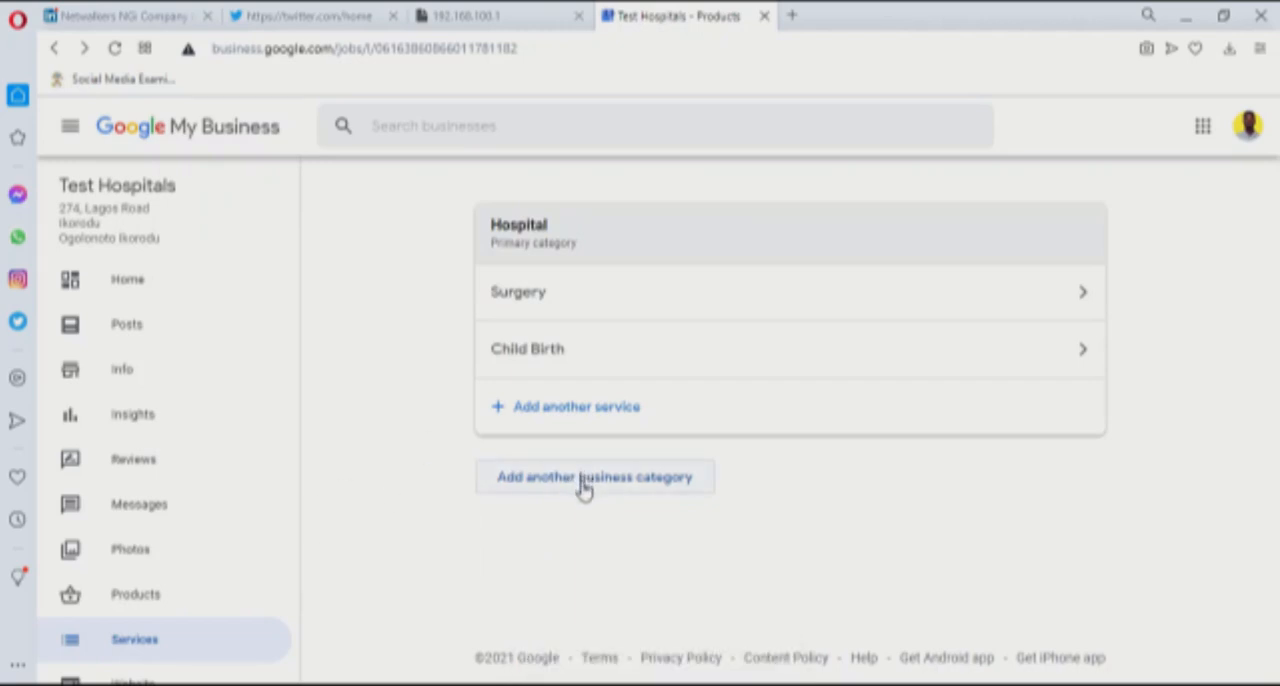
{"action": "scroll", "coordinate": [229, 592], "scroll_direction": "down", "scroll_amount": 2}
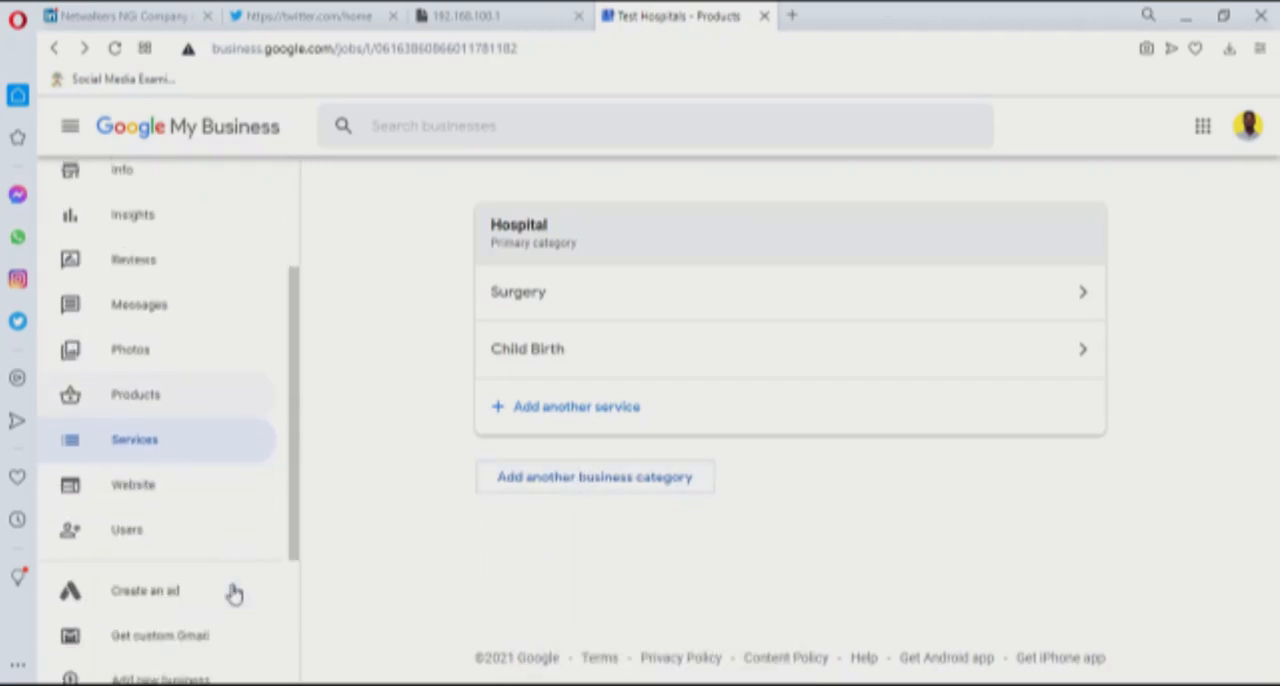
Open the website builder for Test Hospitals and get started past its welcome message
{"action": "left_click", "coordinate": [140, 500]}
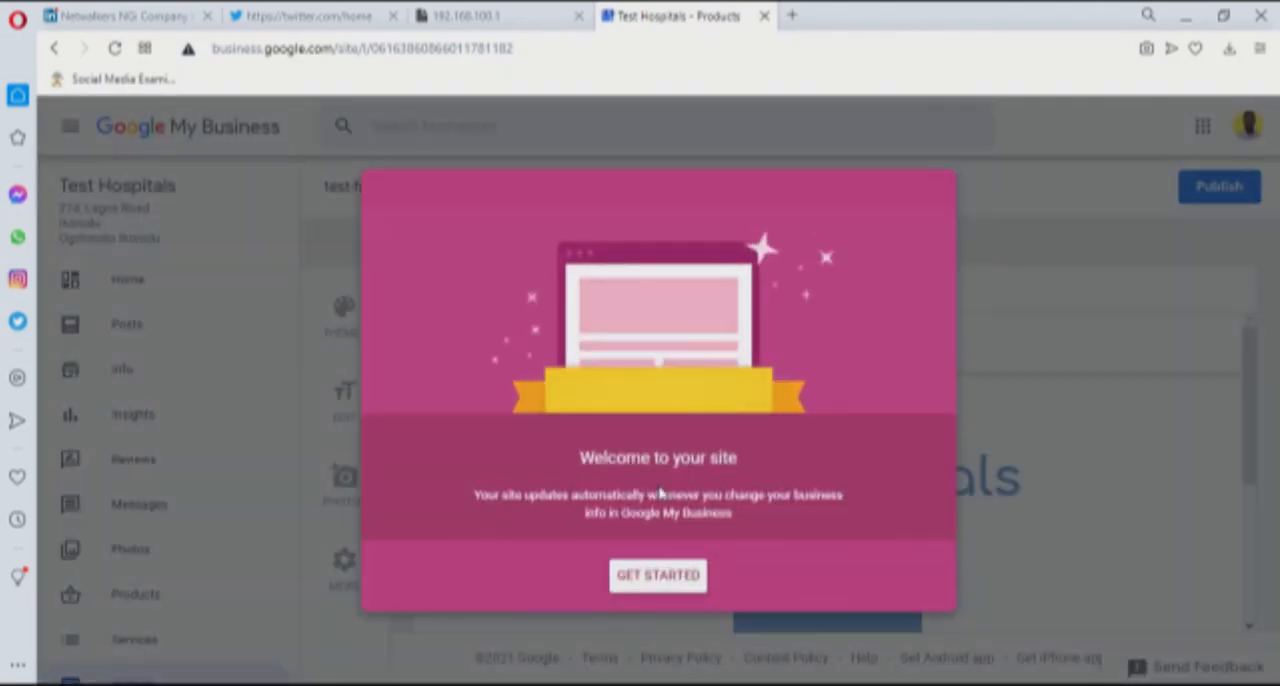
{"action": "left_click", "coordinate": [664, 581]}
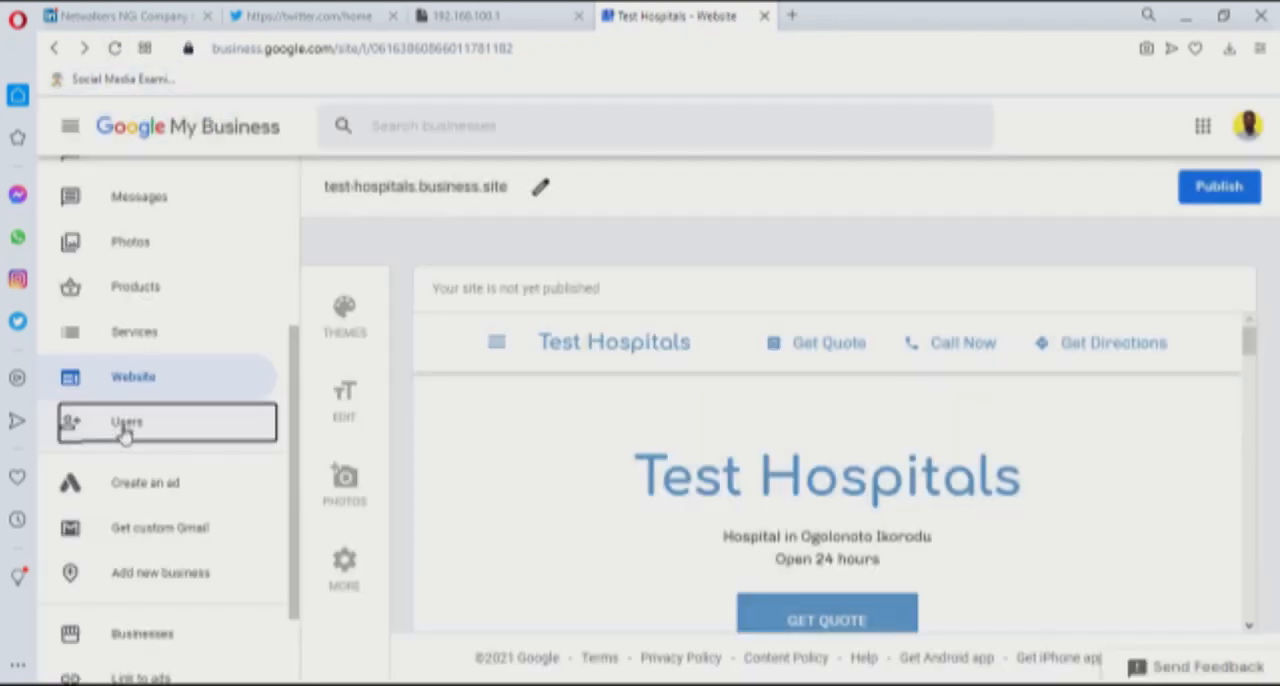
Examine the form and role choices for adding a new user to the listing, and close user management without inviting anyone
{"action": "left_click", "coordinate": [123, 427]}
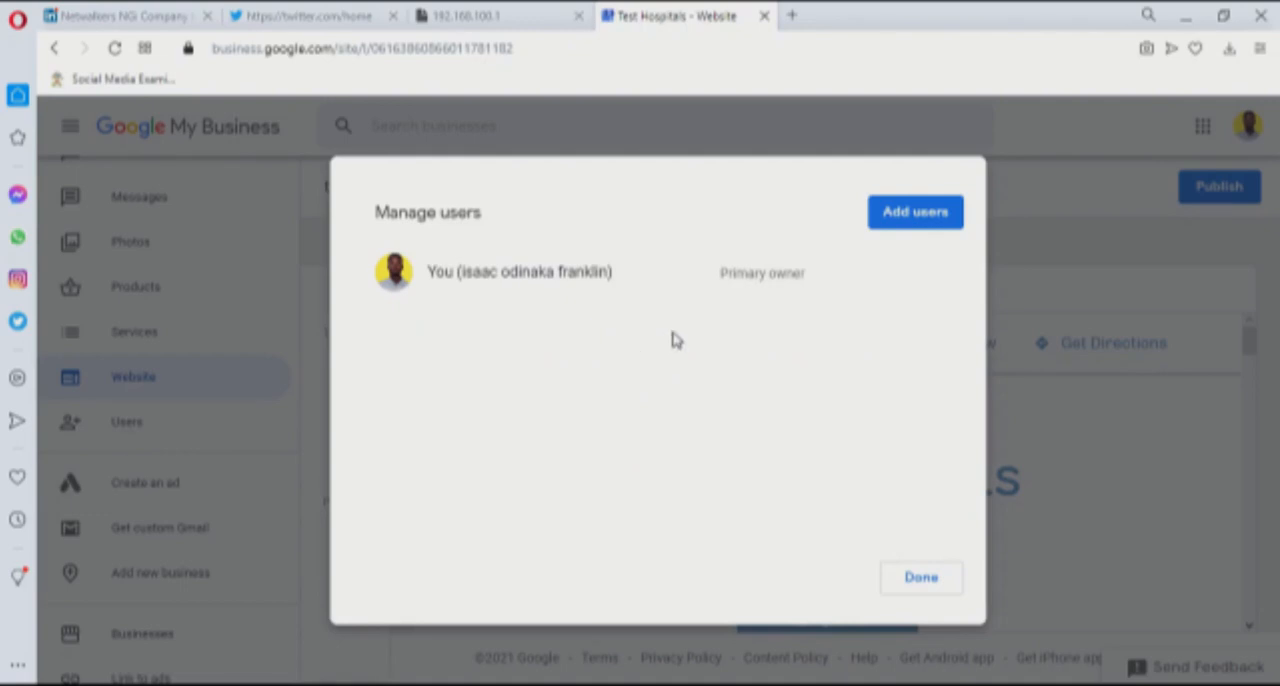
{"action": "left_click", "coordinate": [928, 211]}
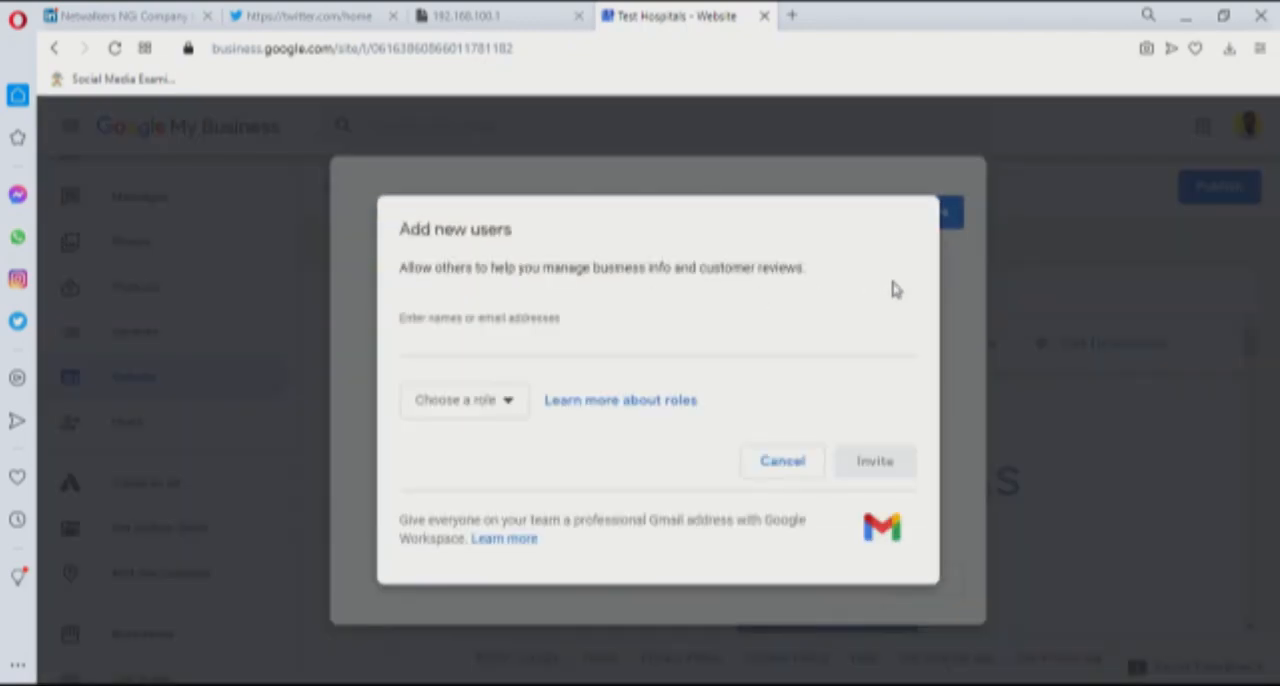
{"action": "left_click", "coordinate": [491, 346]}
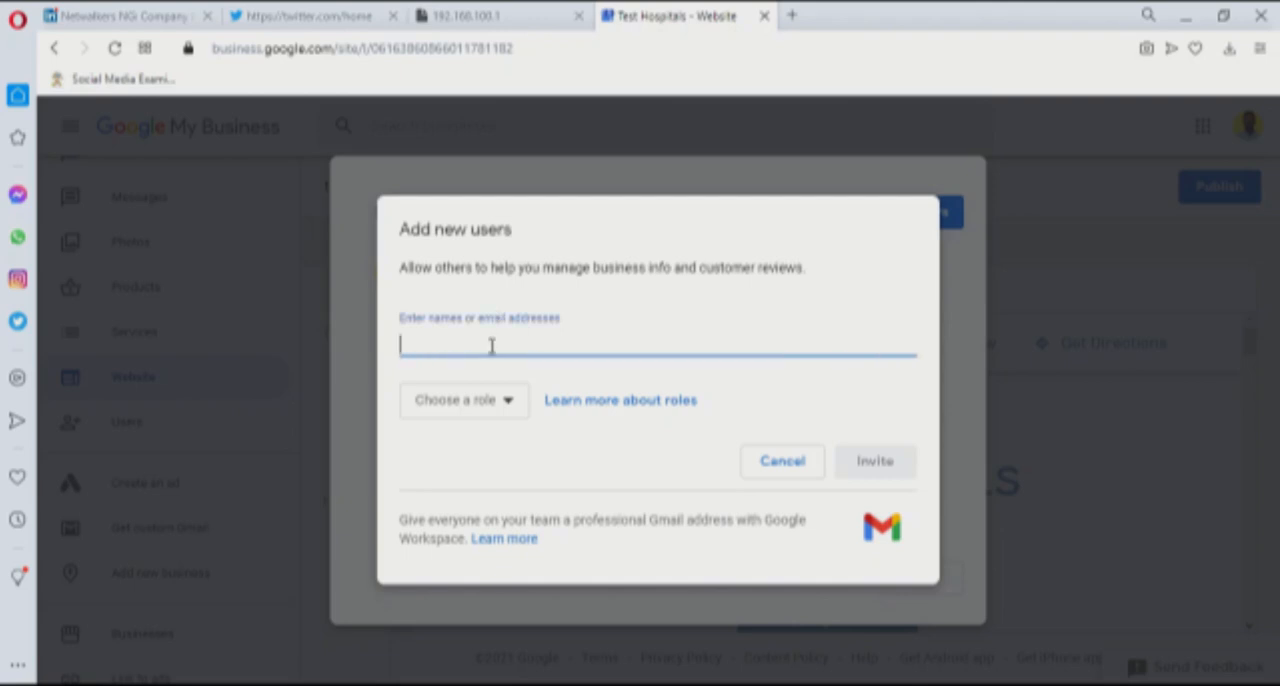
{"action": "left_click", "coordinate": [508, 413]}
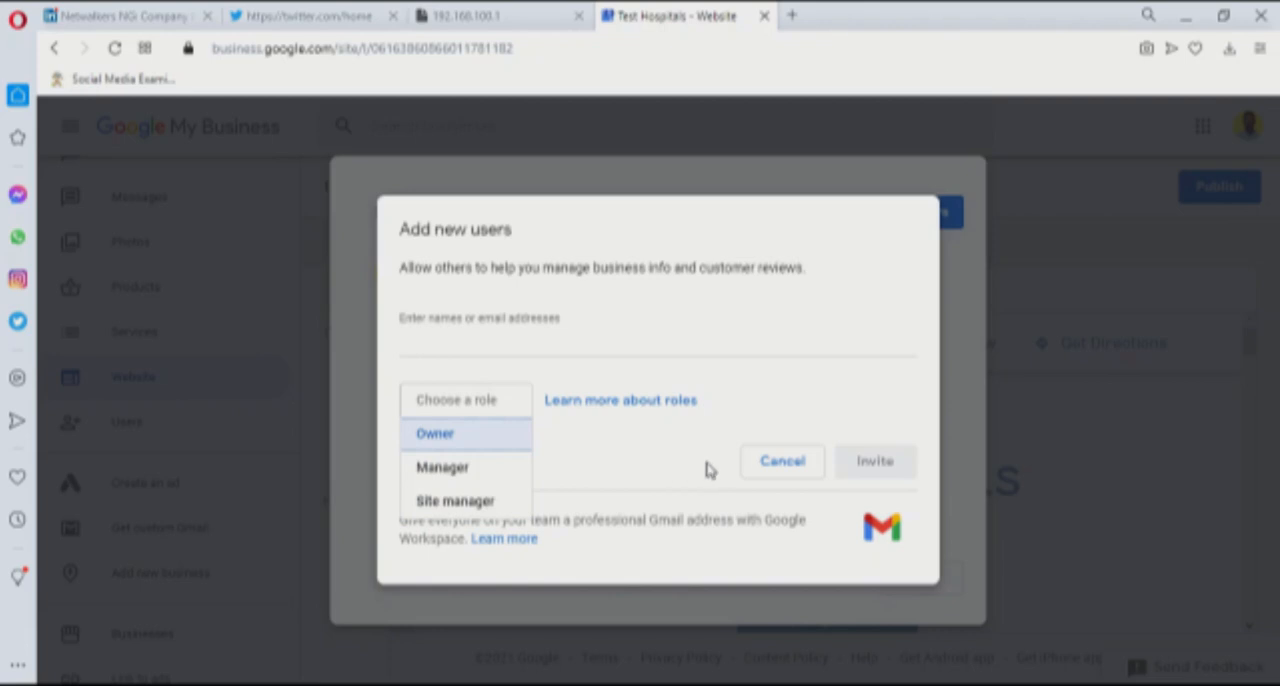
{"action": "left_click", "coordinate": [792, 468]}
{"action": "left_click", "coordinate": [792, 468]}
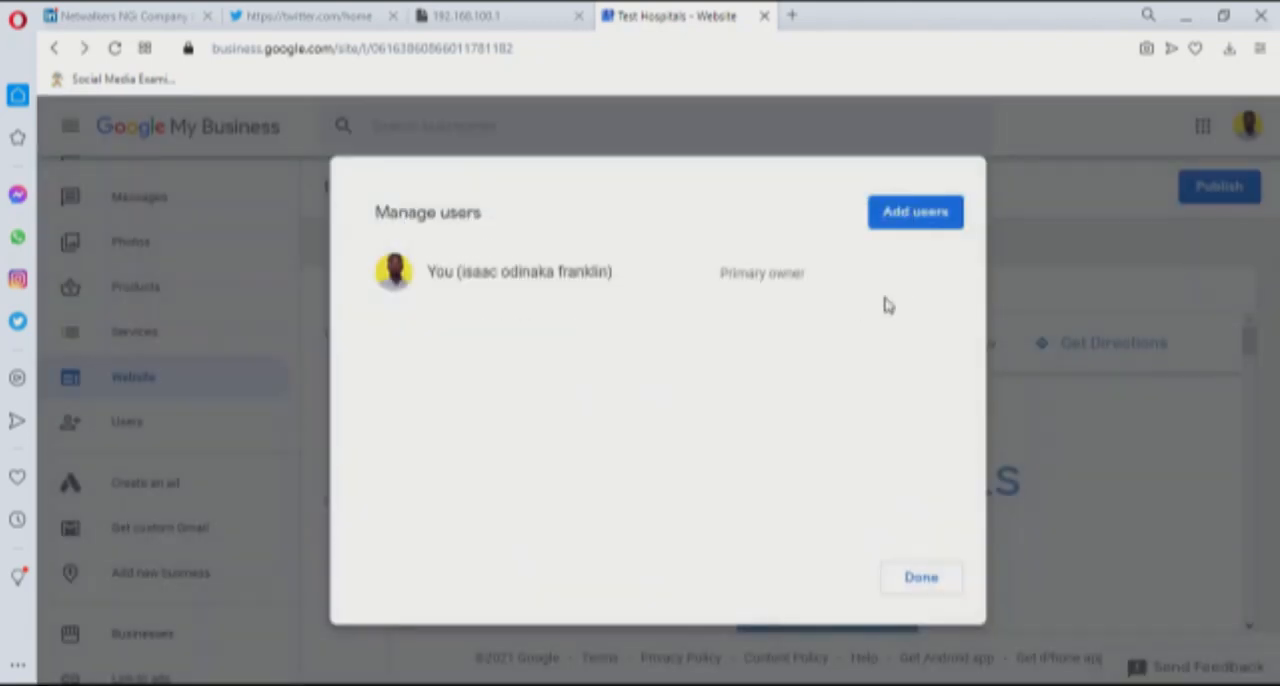
{"action": "left_click", "coordinate": [934, 590]}
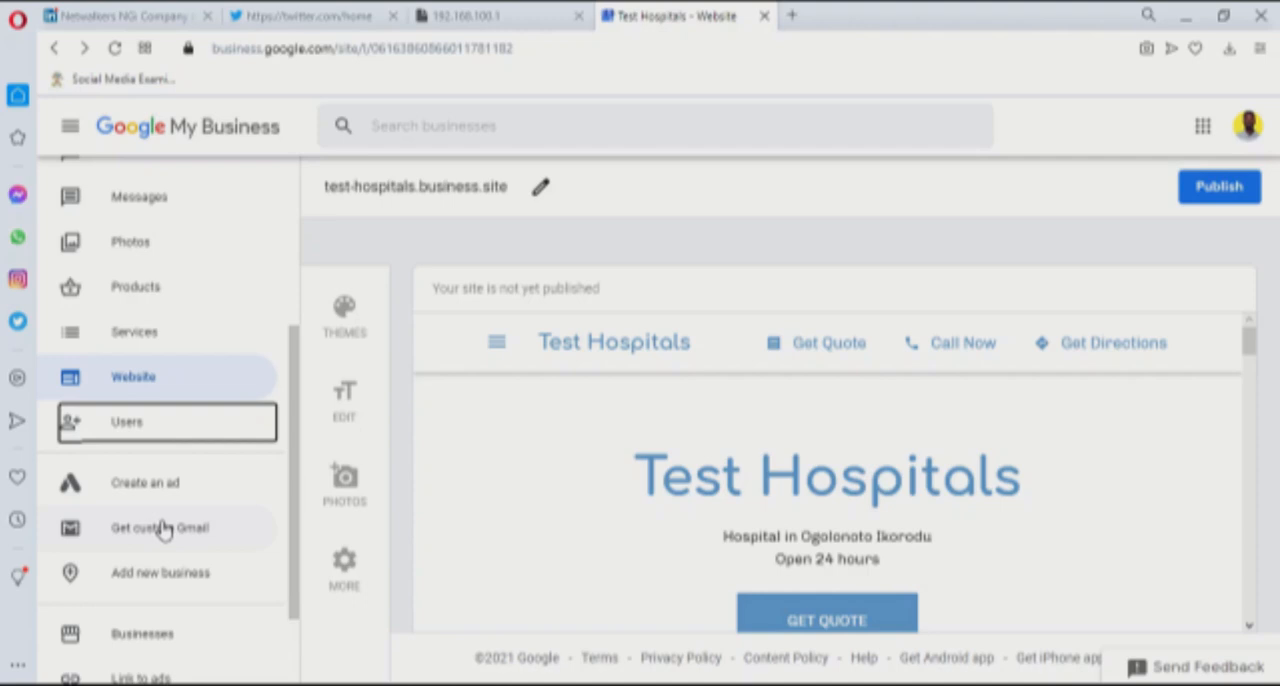
Open the account settings and look through the email notification options
{"action": "scroll", "coordinate": [170, 560], "scroll_direction": "down", "scroll_amount": 2}
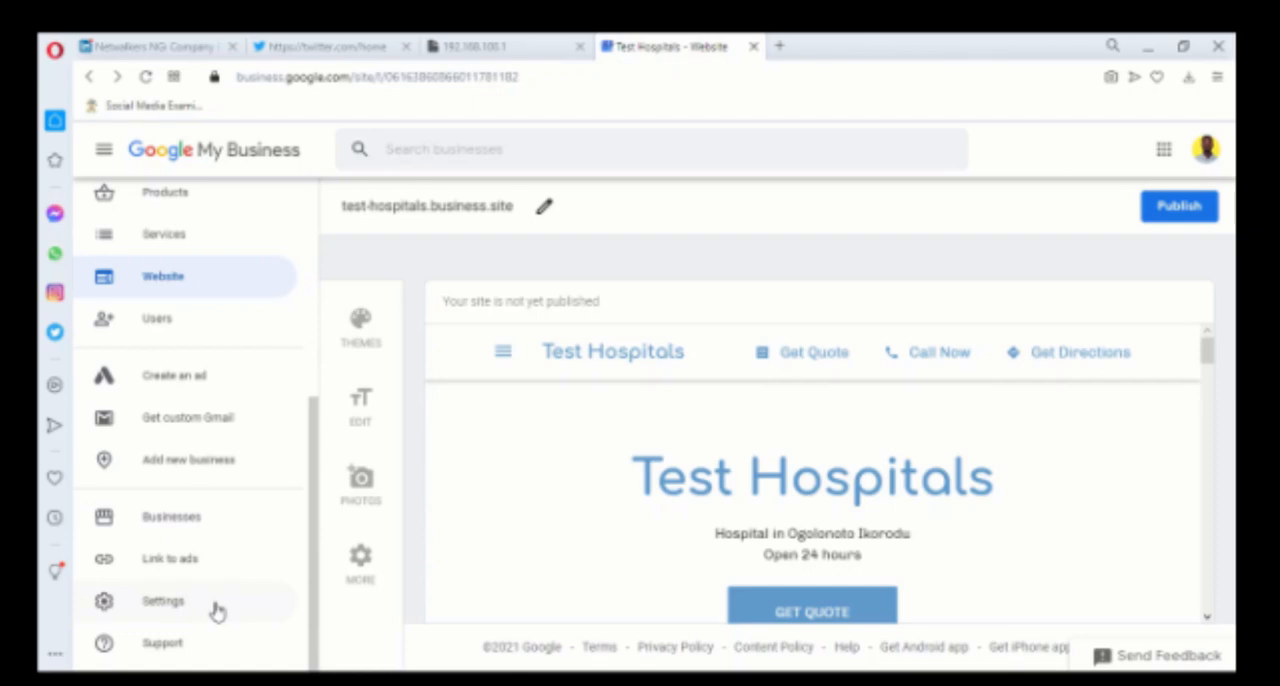
{"action": "left_click", "coordinate": [215, 605]}
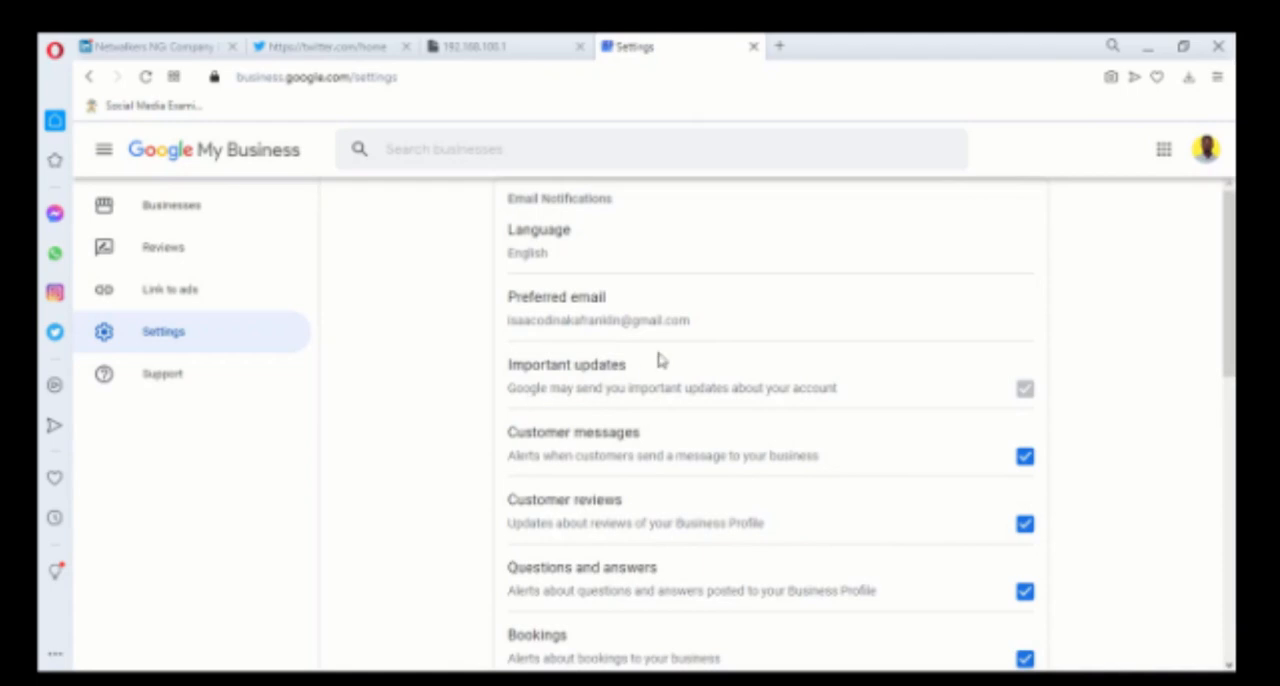
{"action": "scroll", "coordinate": [800, 474], "scroll_direction": "down", "scroll_amount": 1}
{"action": "scroll", "coordinate": [800, 476], "scroll_direction": "down", "scroll_amount": 1}
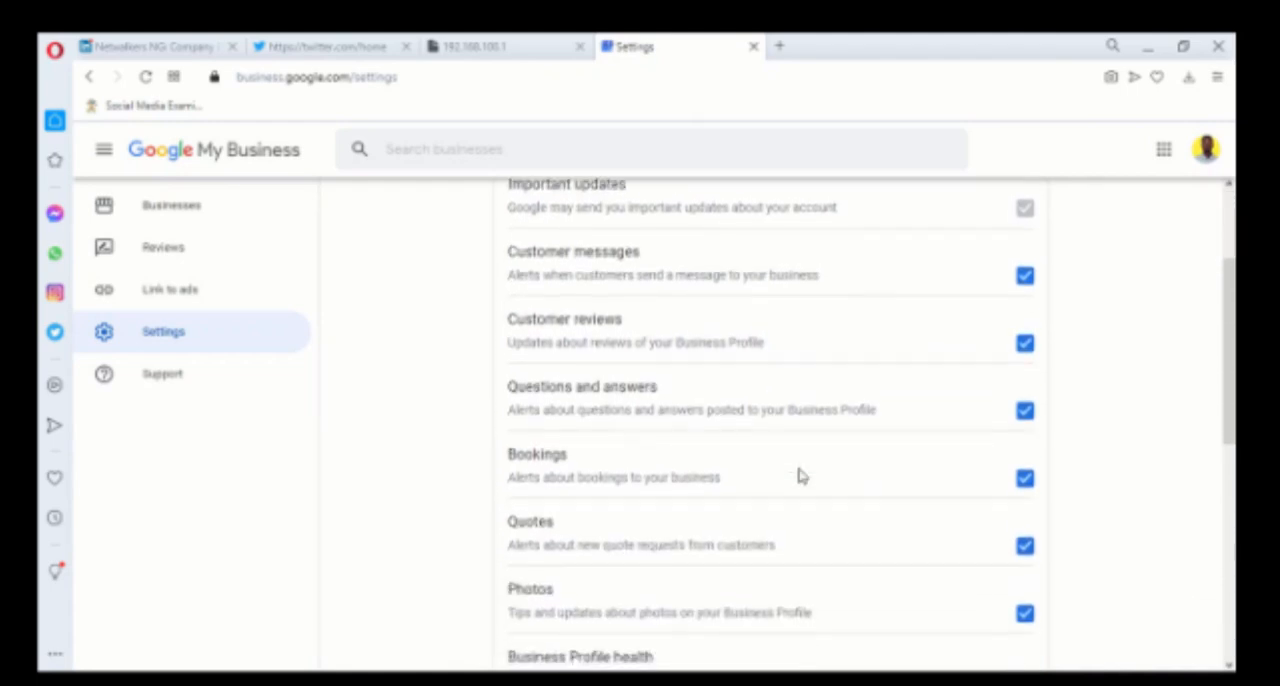
{"action": "scroll", "coordinate": [800, 476], "scroll_direction": "down", "scroll_amount": 1}
{"action": "scroll", "coordinate": [800, 476], "scroll_direction": "down", "scroll_amount": 1}
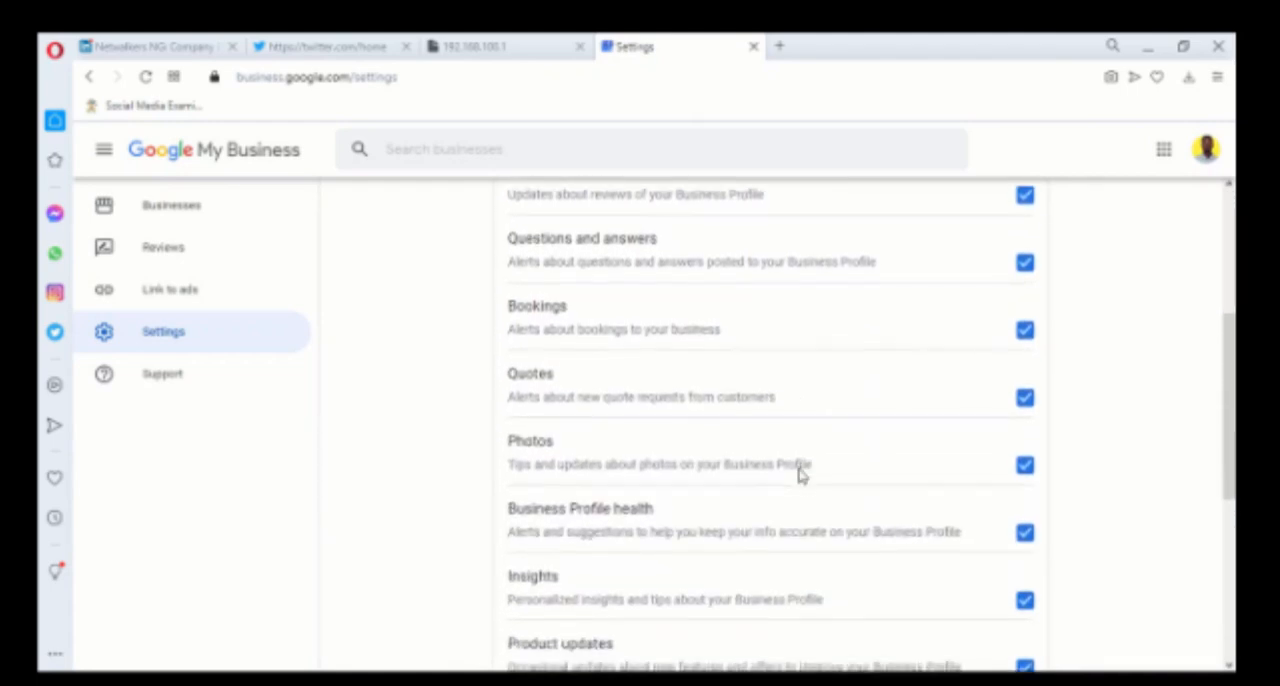
{"action": "scroll", "coordinate": [800, 475], "scroll_direction": "down", "scroll_amount": 1}
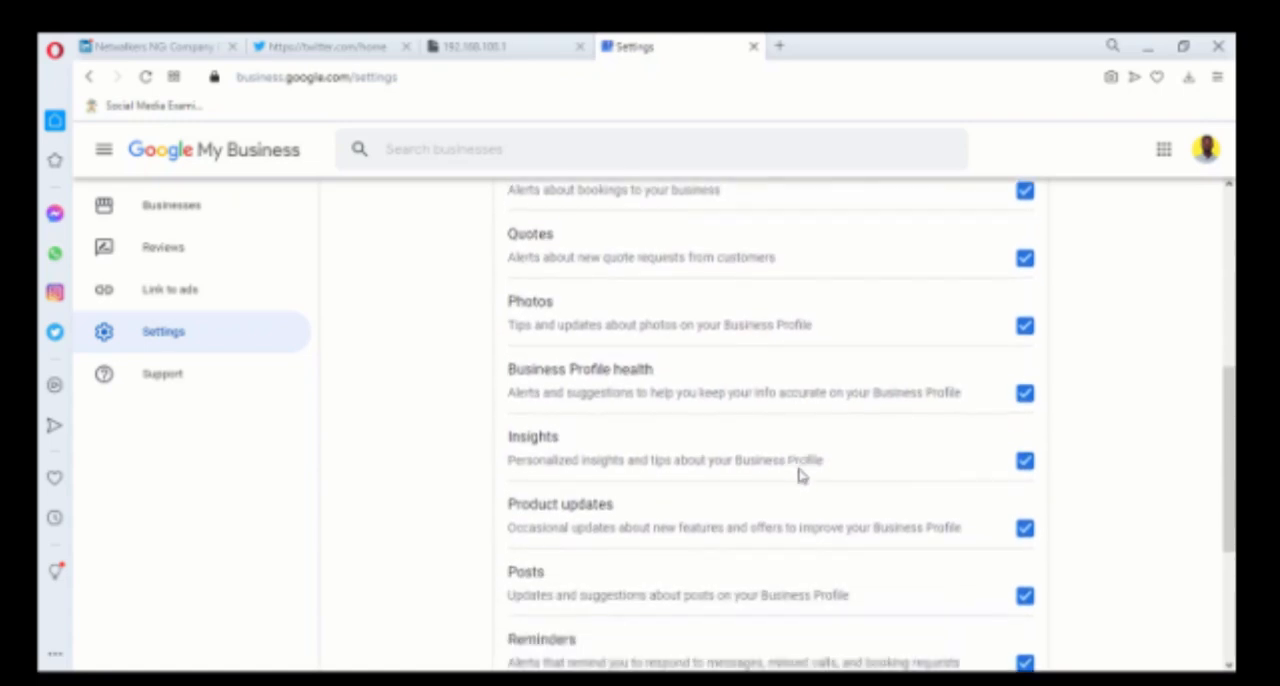
{"action": "scroll", "coordinate": [800, 471], "scroll_direction": "up", "scroll_amount": 5}
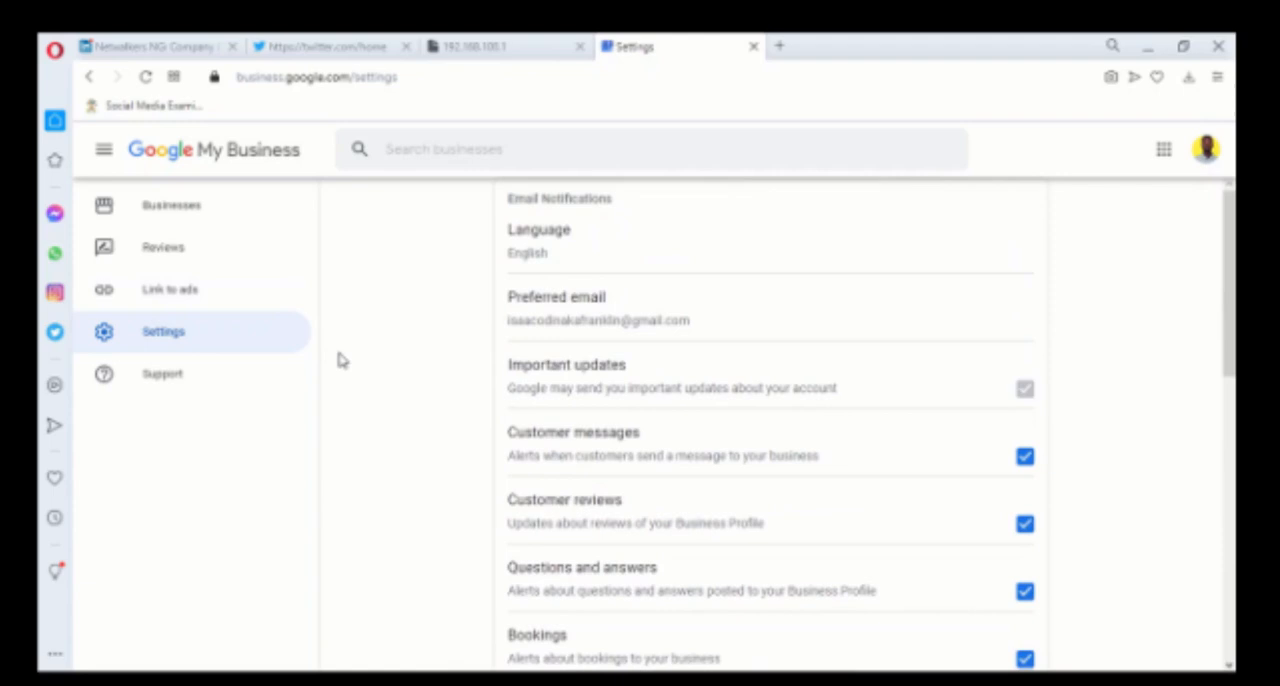
Go to the overview of all businesses managed by the account and look through the list
{"action": "left_click", "coordinate": [106, 150]}
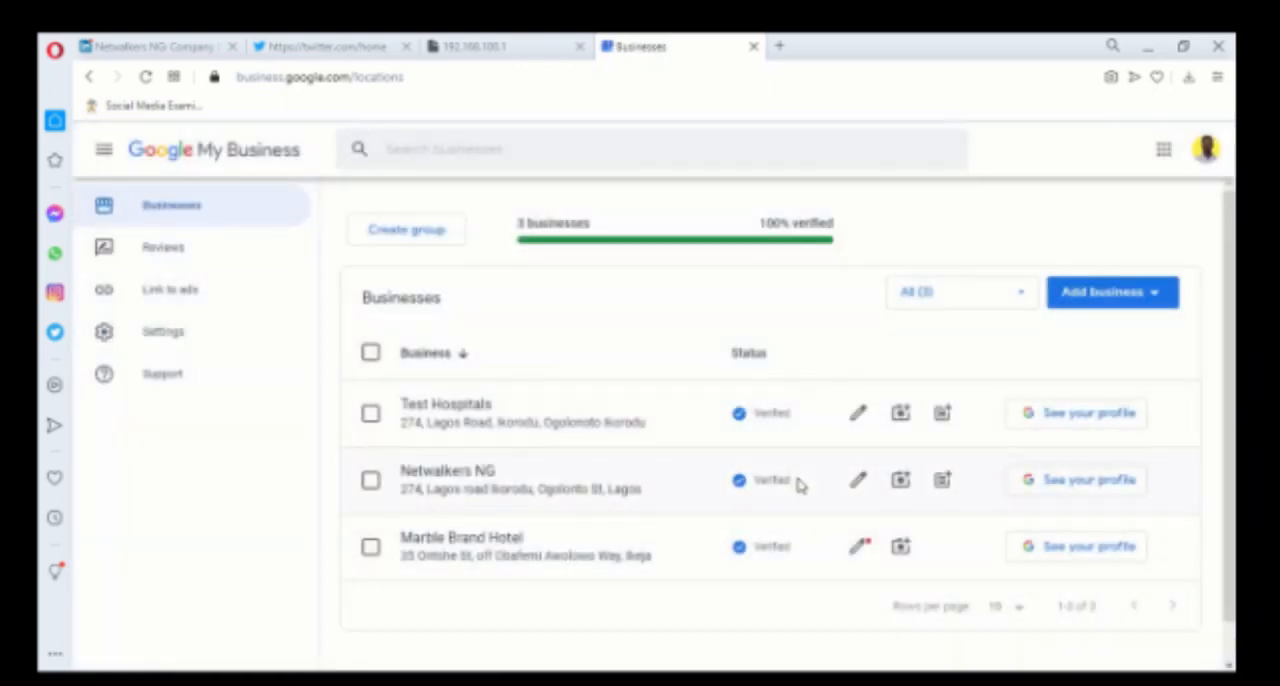
{"action": "scroll", "coordinate": [790, 480], "scroll_direction": "down", "scroll_amount": 1}
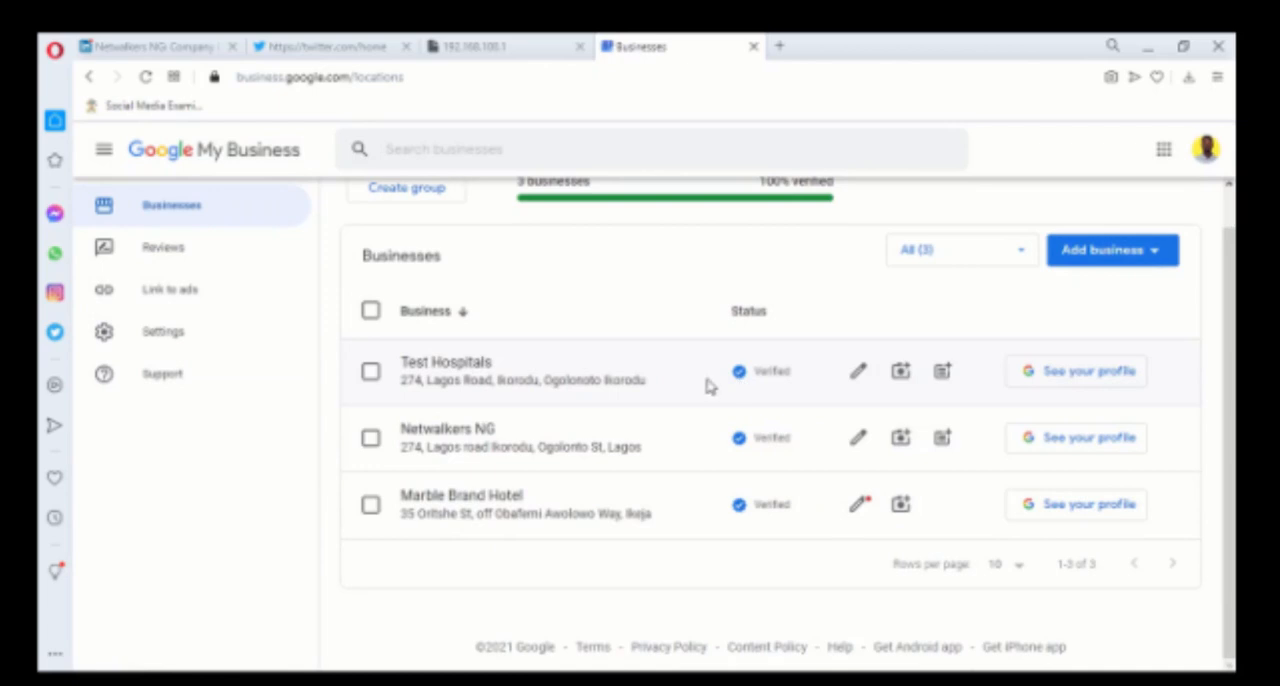